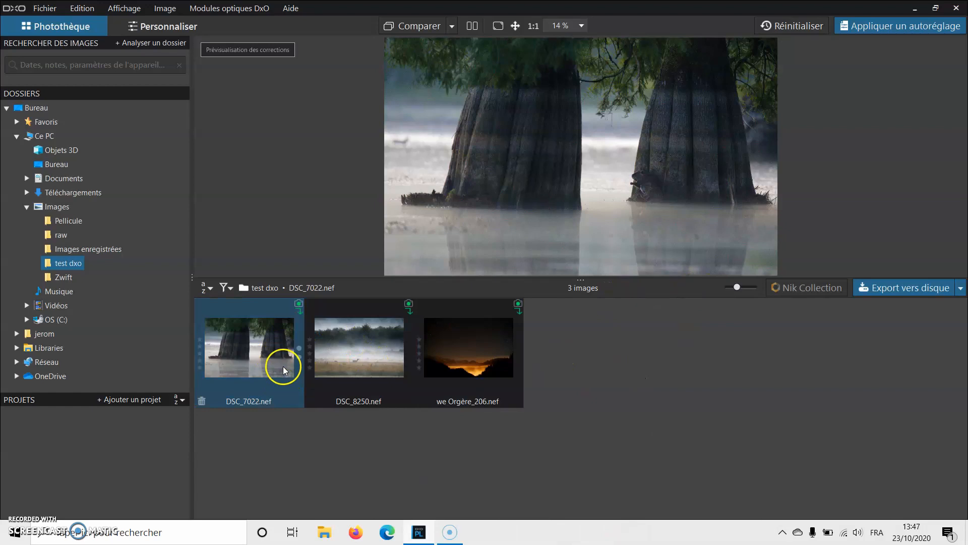
Examine the noise around the two animals at the base of the tree trunk in DSC_7022.nef.
{"action": "mouse_move", "coordinate": [271, 363]}
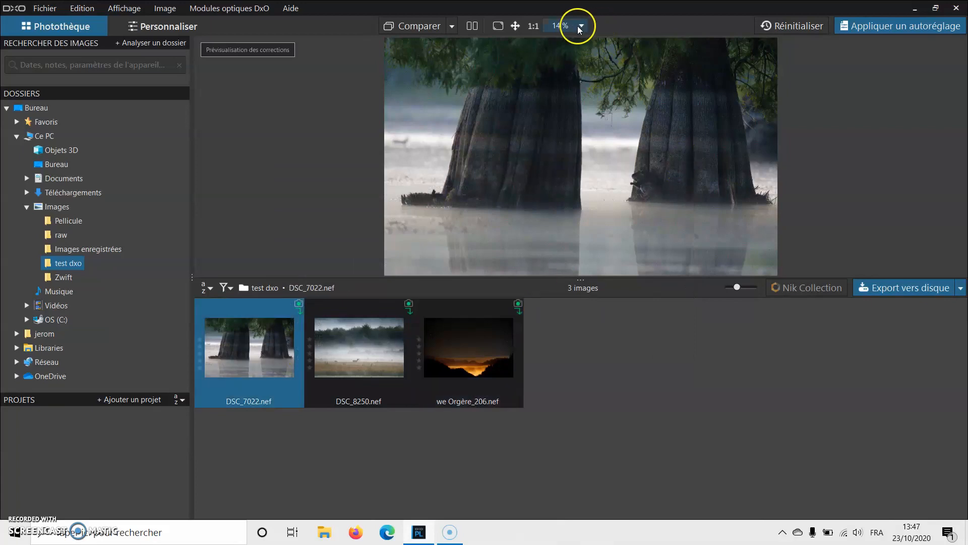
{"action": "scroll", "coordinate": [620, 166], "scroll_direction": "up", "scroll_amount": 3}
{"action": "scroll", "coordinate": [661, 187], "scroll_direction": "up", "scroll_amount": 6}
{"action": "left_click_drag", "start_coordinate": [715, 171], "coordinate": [458, 111]}
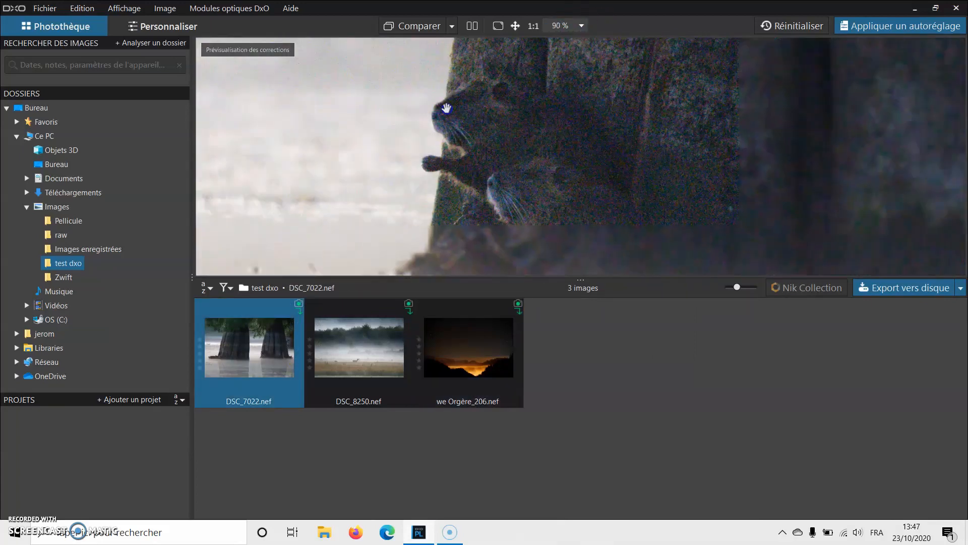
{"action": "scroll", "coordinate": [513, 151], "scroll_direction": "up", "scroll_amount": 3}
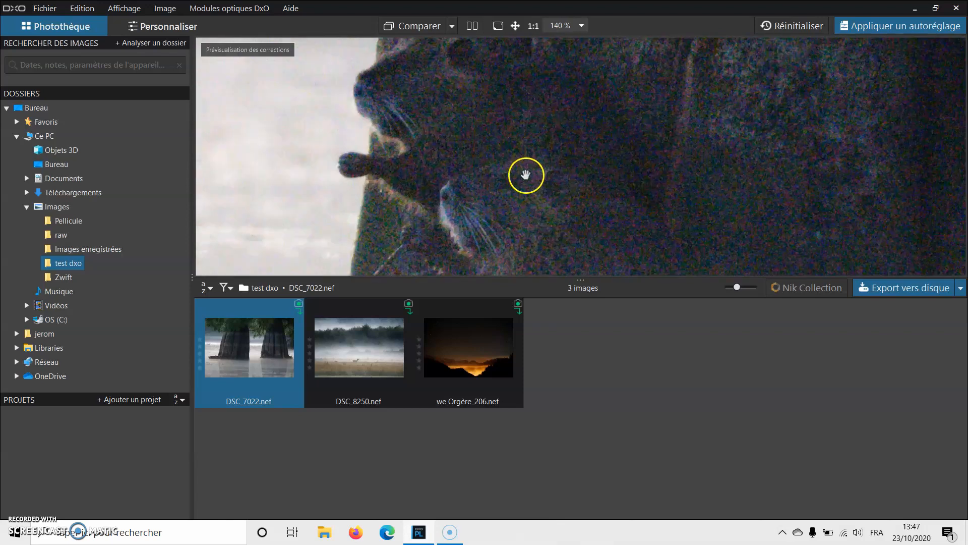
Display DSC_8250.nef and examine its shooting data and the noise around the deer at 100 %.
{"action": "left_click", "coordinate": [402, 355], "text": "ctrl"}
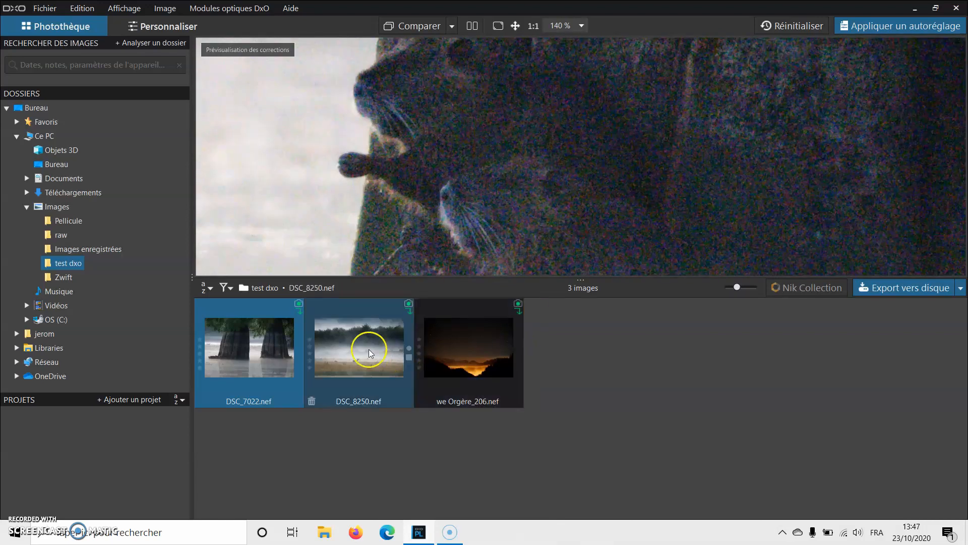
{"action": "mouse_move", "coordinate": [355, 349]}
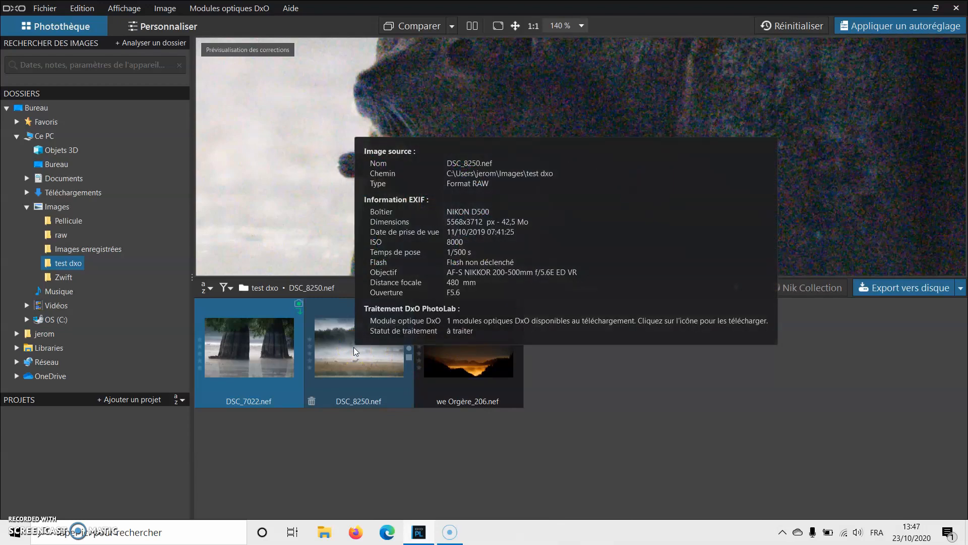
{"action": "left_click", "coordinate": [355, 350]}
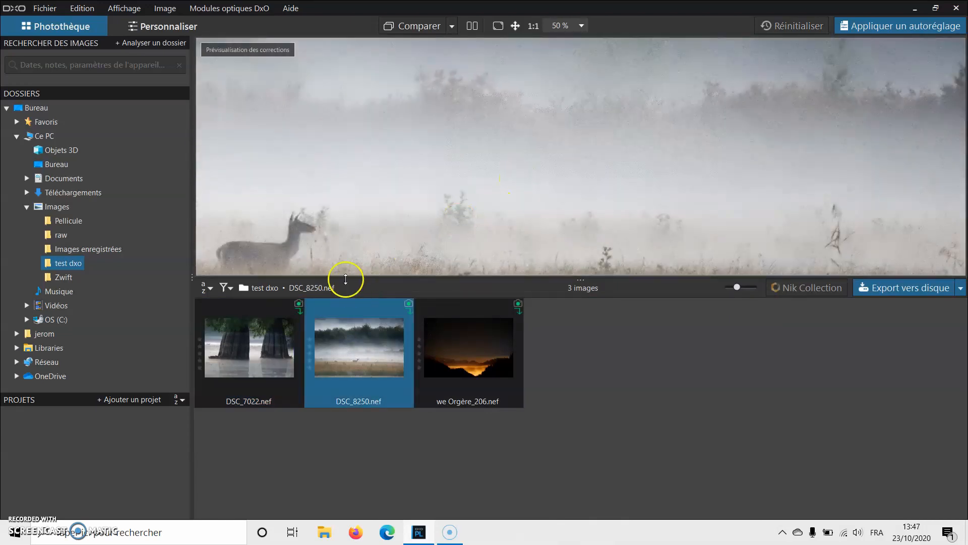
{"action": "scroll", "coordinate": [442, 179], "scroll_direction": "up", "scroll_amount": 4}
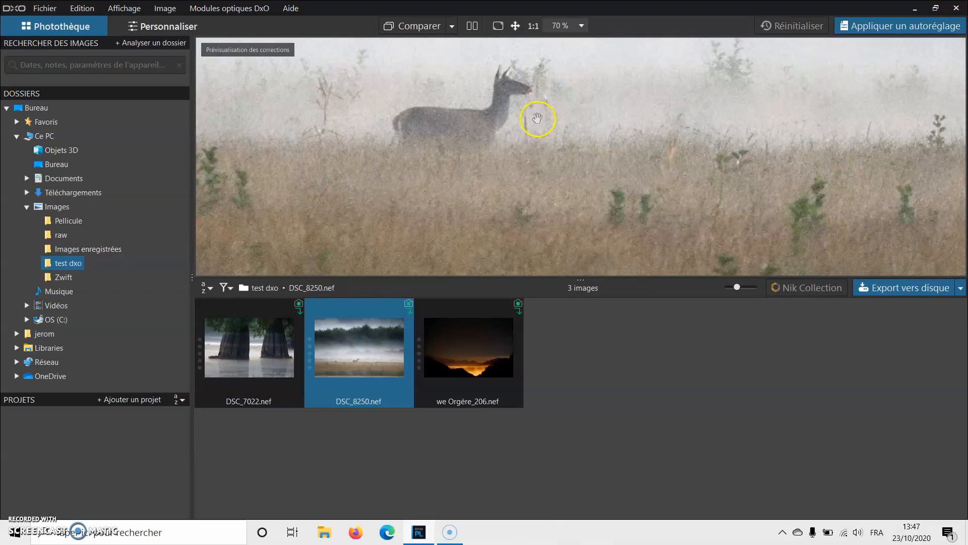
{"action": "scroll", "coordinate": [538, 119], "scroll_direction": "up", "scroll_amount": 2}
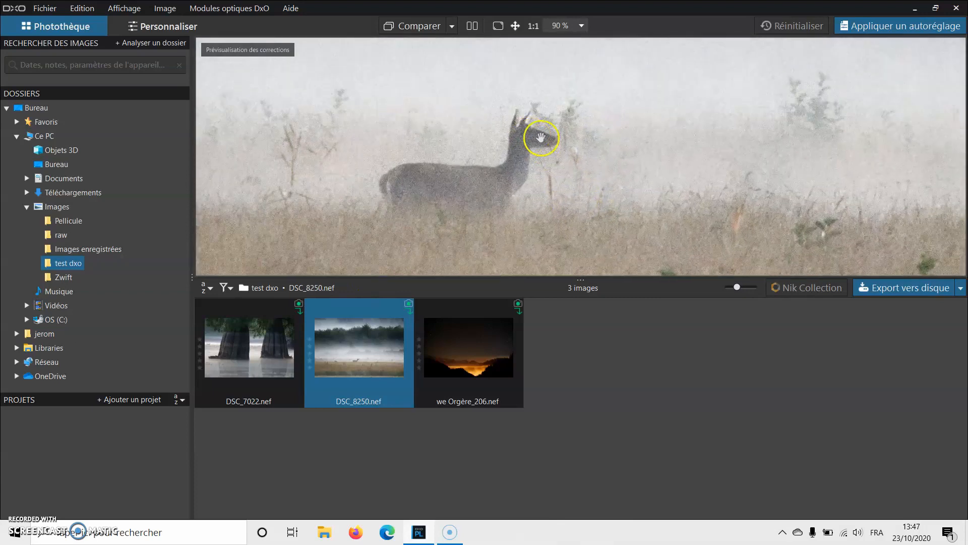
{"action": "scroll", "coordinate": [534, 151], "scroll_direction": "up", "scroll_amount": 1}
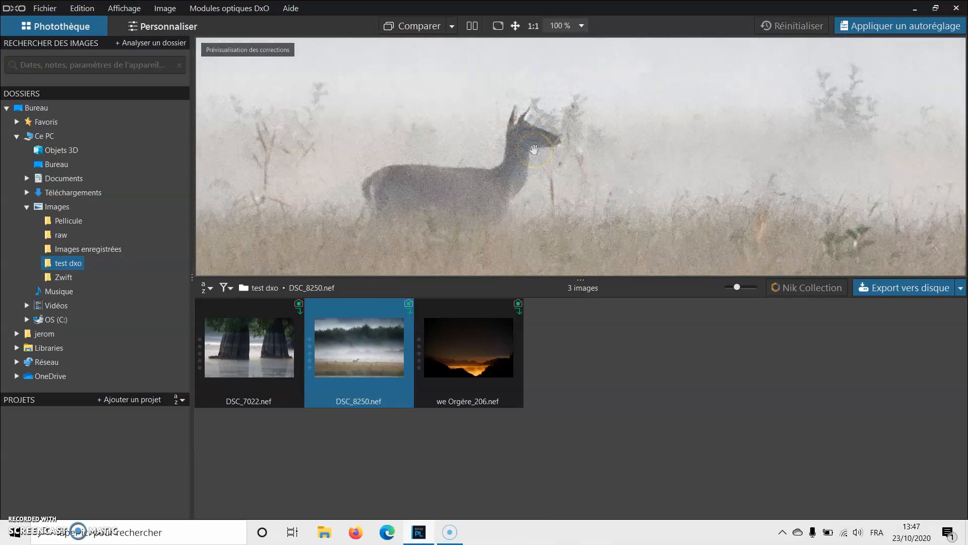
{"action": "left_click", "coordinate": [534, 150]}
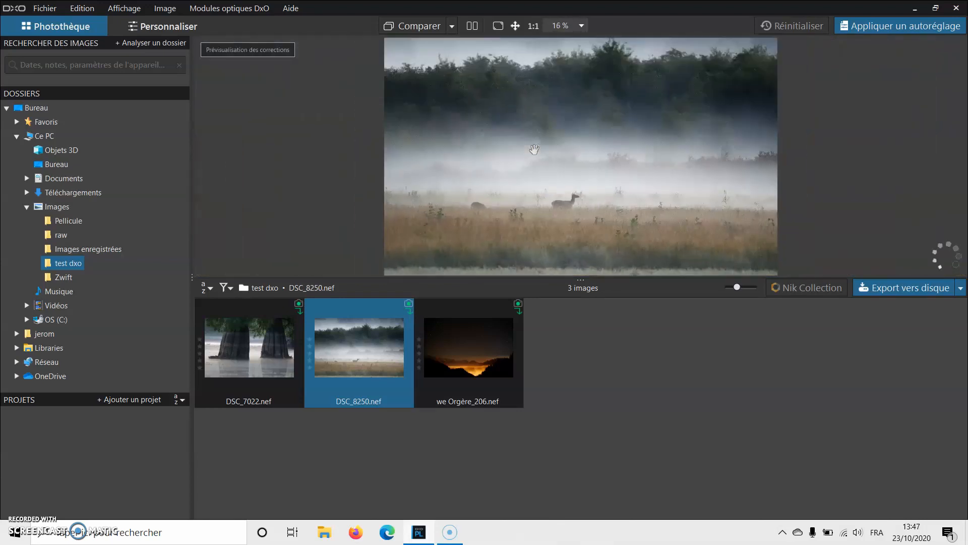
Display we Orgère_206.nef and examine its shooting data and the noise in the mountains and night sky.
{"action": "left_click", "coordinate": [471, 355]}
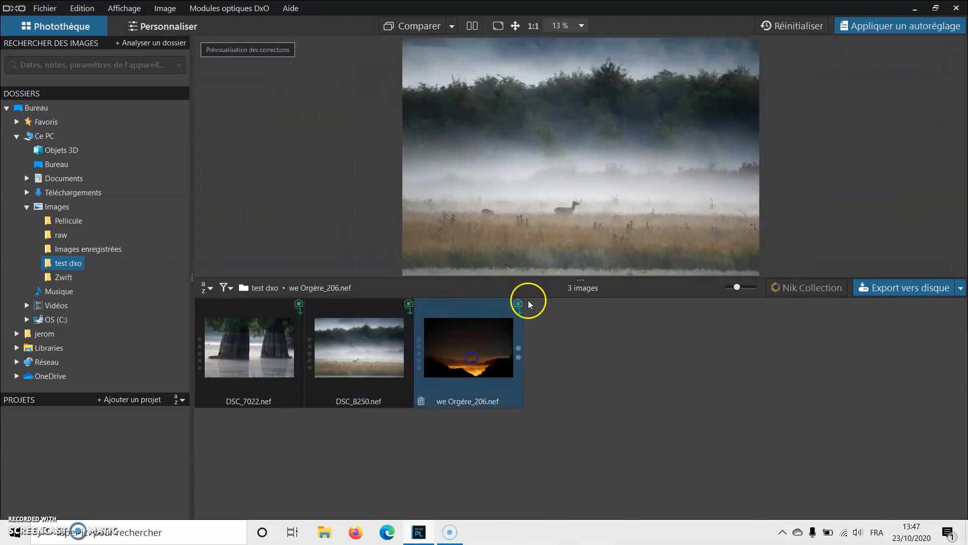
{"action": "mouse_move", "coordinate": [466, 355]}
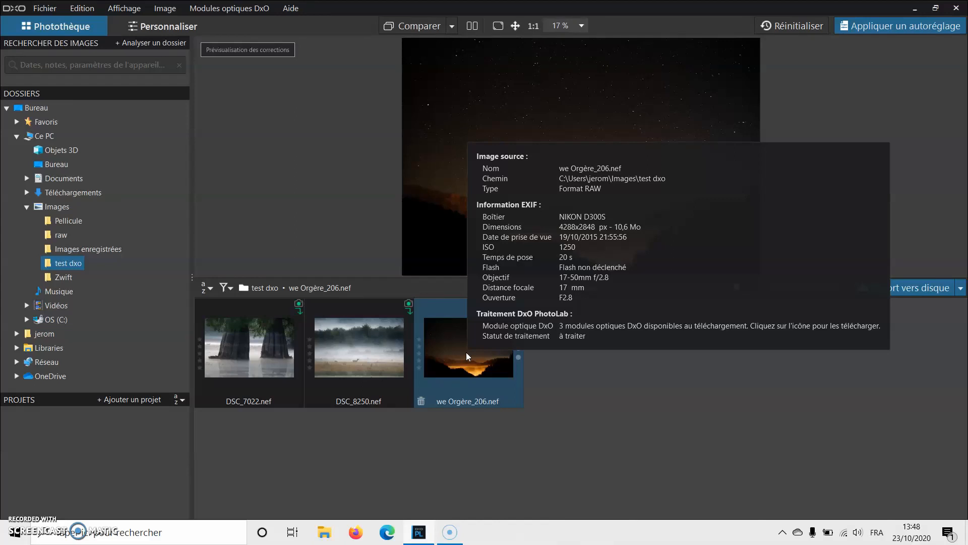
{"action": "scroll", "coordinate": [554, 188], "scroll_direction": "up", "scroll_amount": 3}
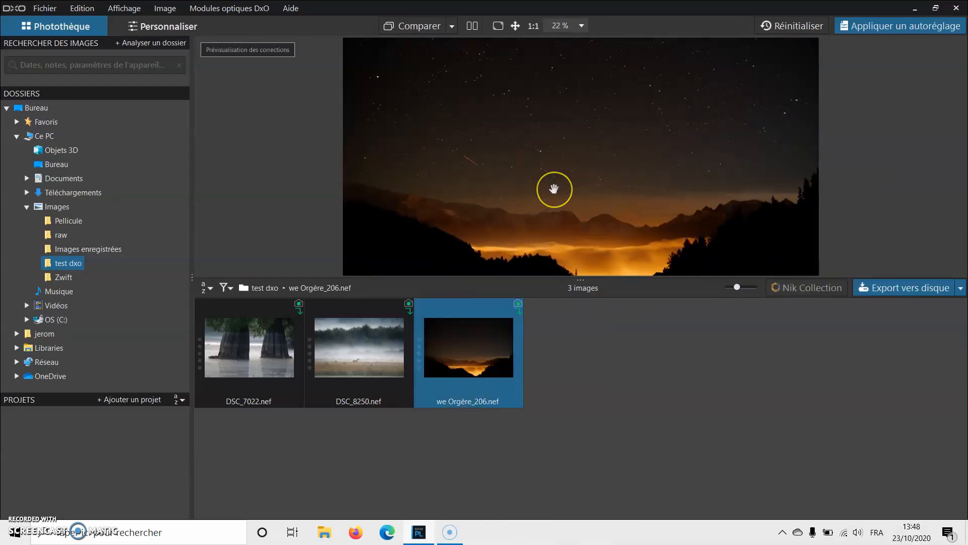
{"action": "scroll", "coordinate": [553, 188], "scroll_direction": "up", "scroll_amount": 2}
{"action": "scroll", "coordinate": [538, 204], "scroll_direction": "up", "scroll_amount": 2}
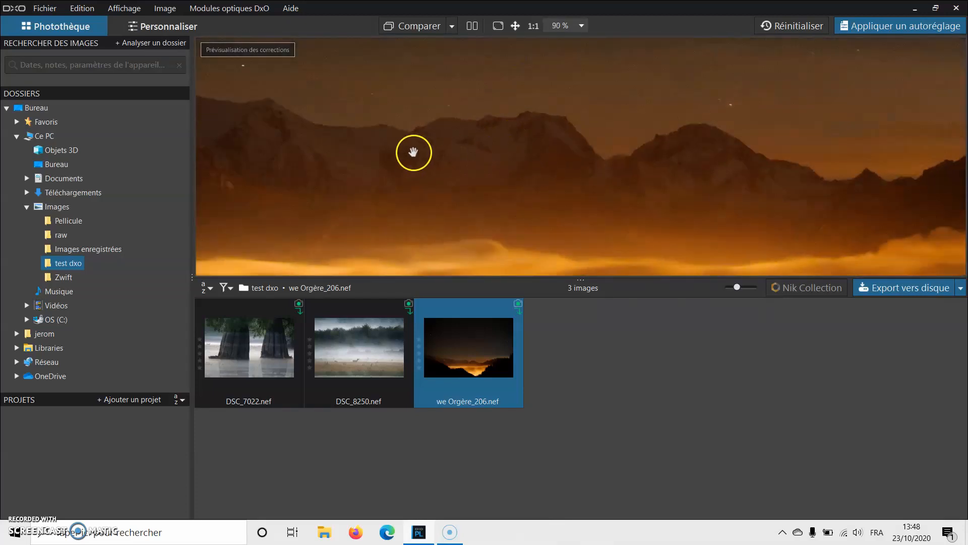
{"action": "scroll", "coordinate": [539, 158], "scroll_direction": "up", "scroll_amount": 1}
{"action": "left_click_drag", "start_coordinate": [539, 158], "coordinate": [404, 126]}
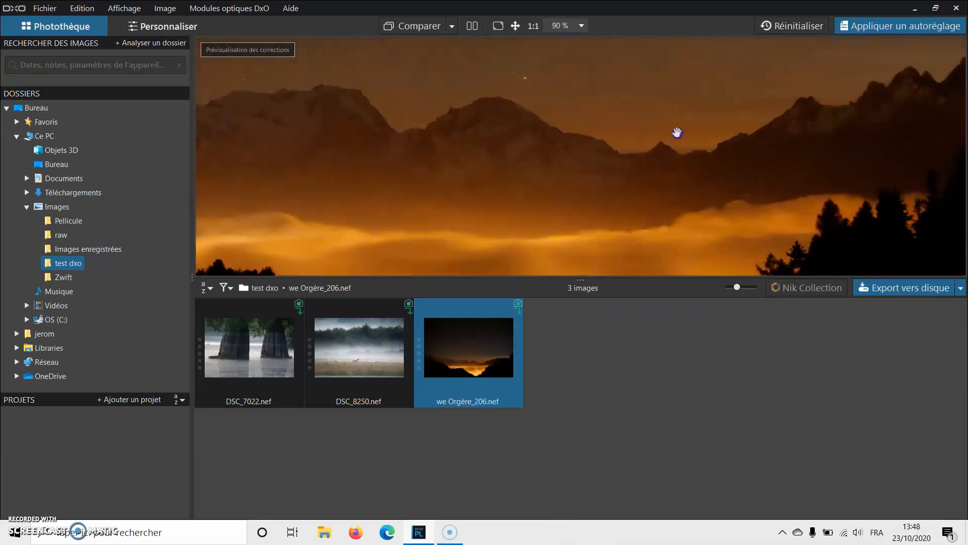
{"action": "left_click_drag", "start_coordinate": [676, 134], "coordinate": [319, 142]}
{"action": "scroll", "coordinate": [517, 150], "scroll_direction": "up", "scroll_amount": 2}
{"action": "left_click_drag", "start_coordinate": [476, 127], "coordinate": [719, 160]}
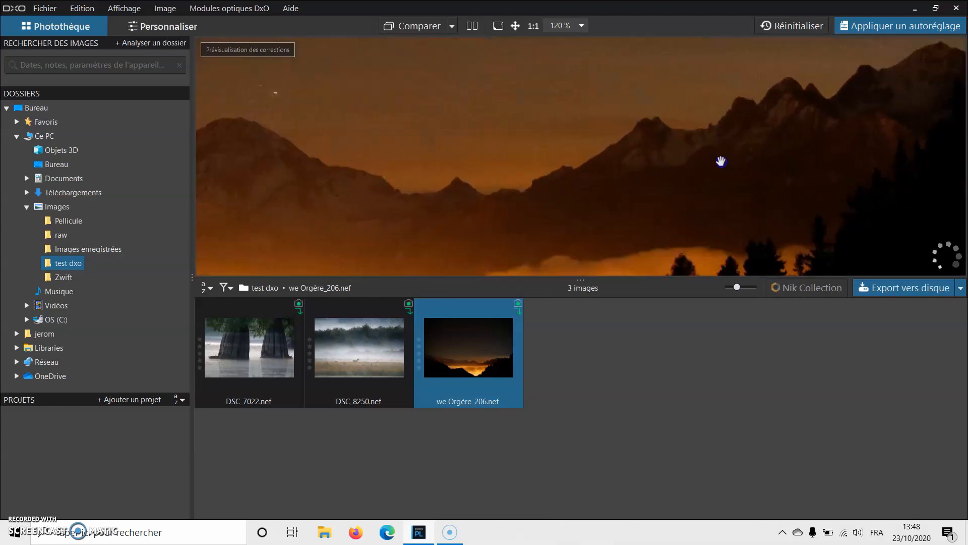
{"action": "left_click_drag", "start_coordinate": [676, 103], "coordinate": [640, 140]}
{"action": "scroll", "coordinate": [640, 141], "scroll_direction": "down", "scroll_amount": 10}
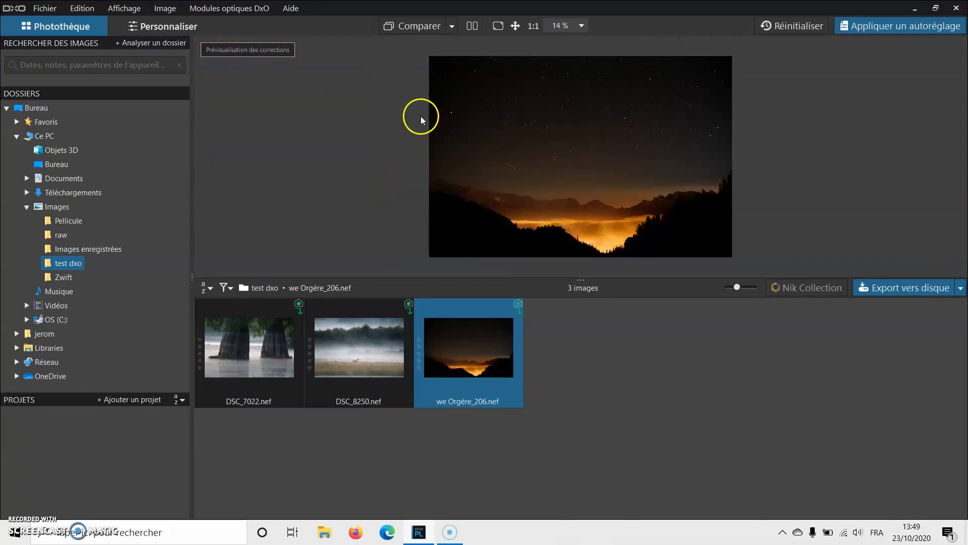
Open DSC_7022.nef in the Personnaliser workspace and review the HQ, PRIME and DeepPRIME modes of DxO Denoising Technologies.
{"action": "left_click", "coordinate": [256, 355]}
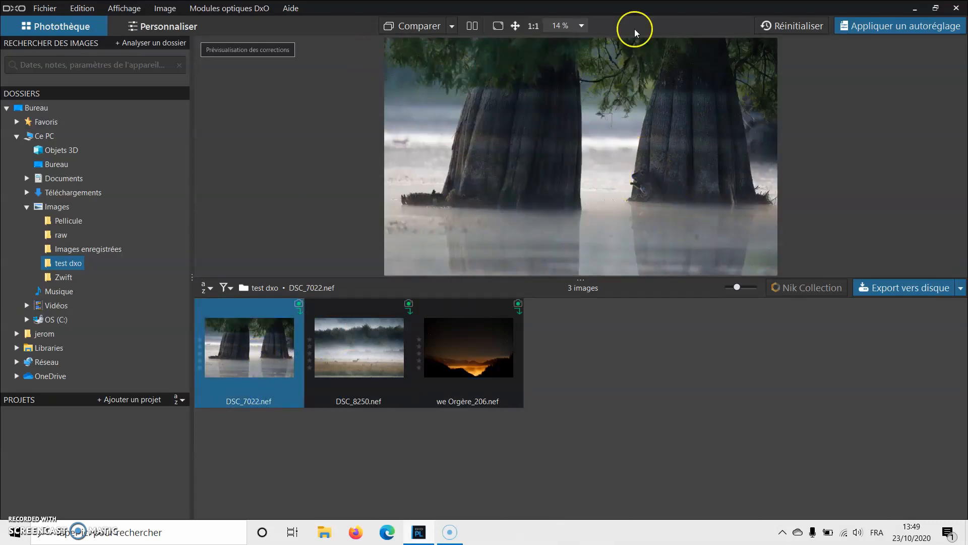
{"action": "left_click", "coordinate": [179, 29]}
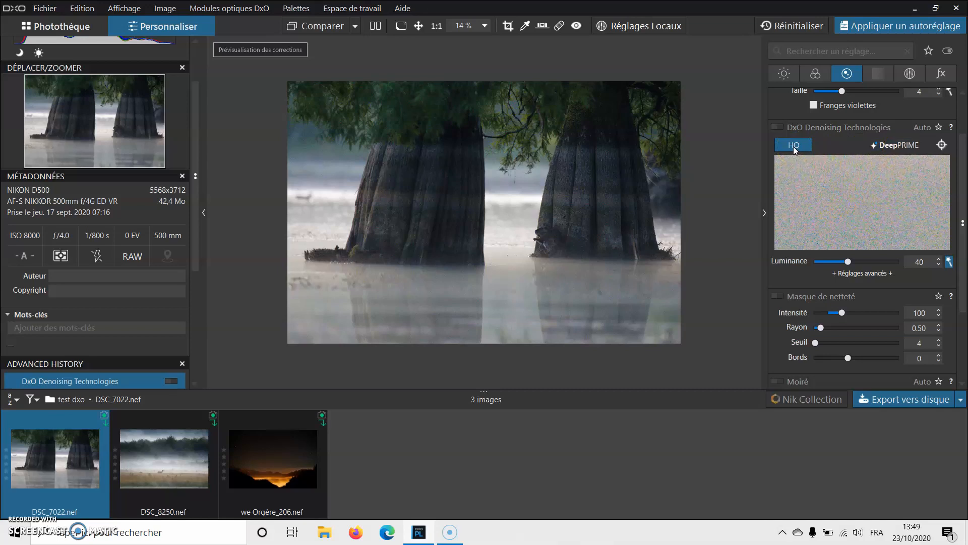
{"action": "left_click", "coordinate": [794, 146]}
{"action": "left_click", "coordinate": [845, 146]}
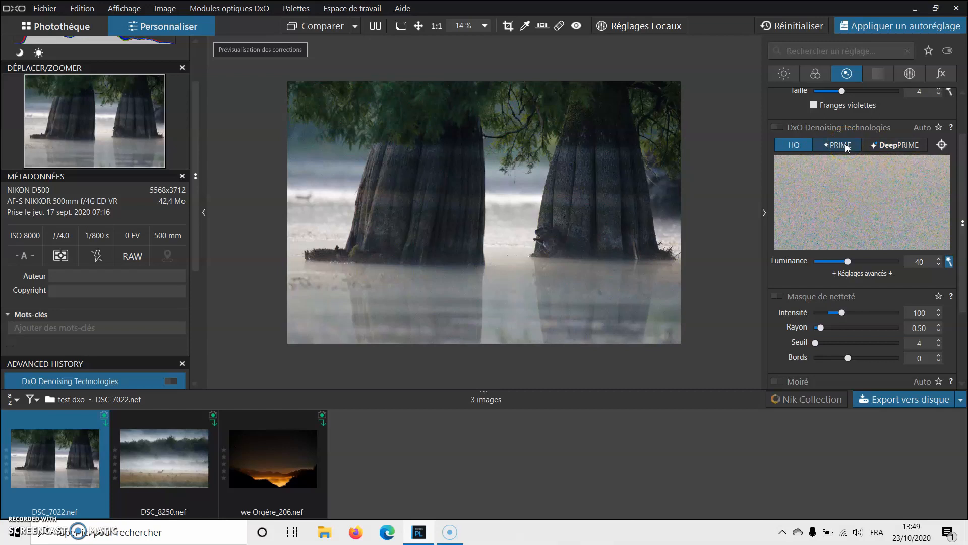
{"action": "left_click", "coordinate": [892, 146]}
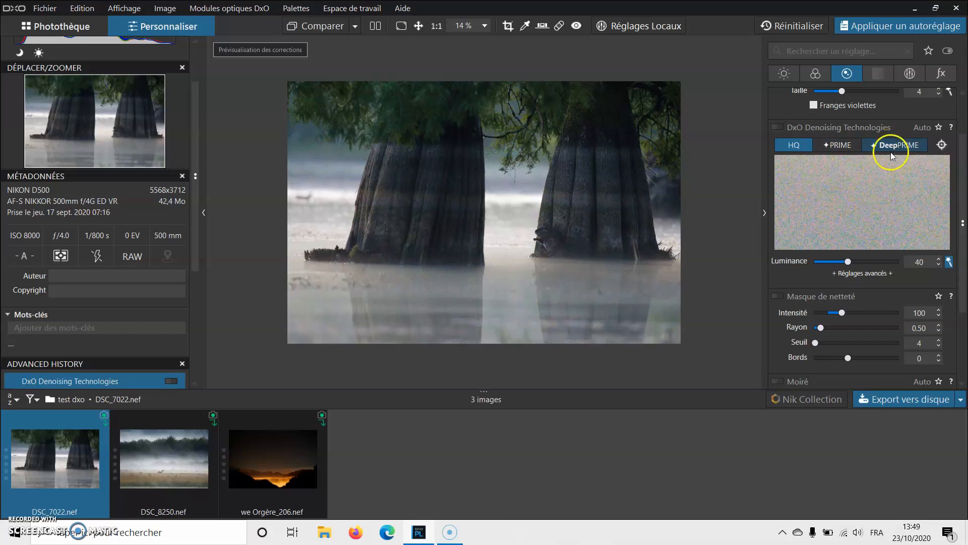
Centre the denoising preview loupe on the head of the lower animal beside the tree trunk.
{"action": "scroll", "coordinate": [598, 234], "scroll_direction": "up", "scroll_amount": 4}
{"action": "scroll", "coordinate": [598, 234], "scroll_direction": "up", "scroll_amount": 3}
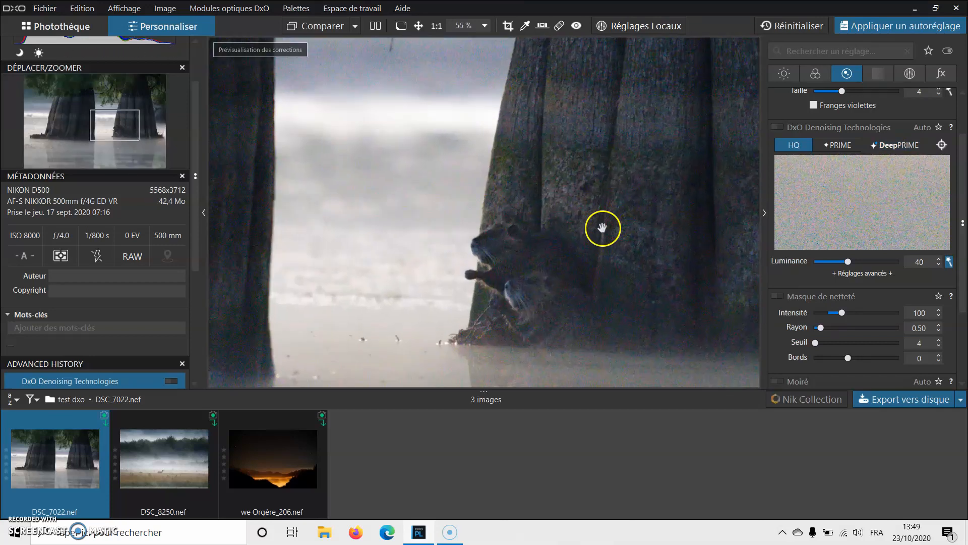
{"action": "left_click_drag", "start_coordinate": [564, 273], "coordinate": [472, 146]}
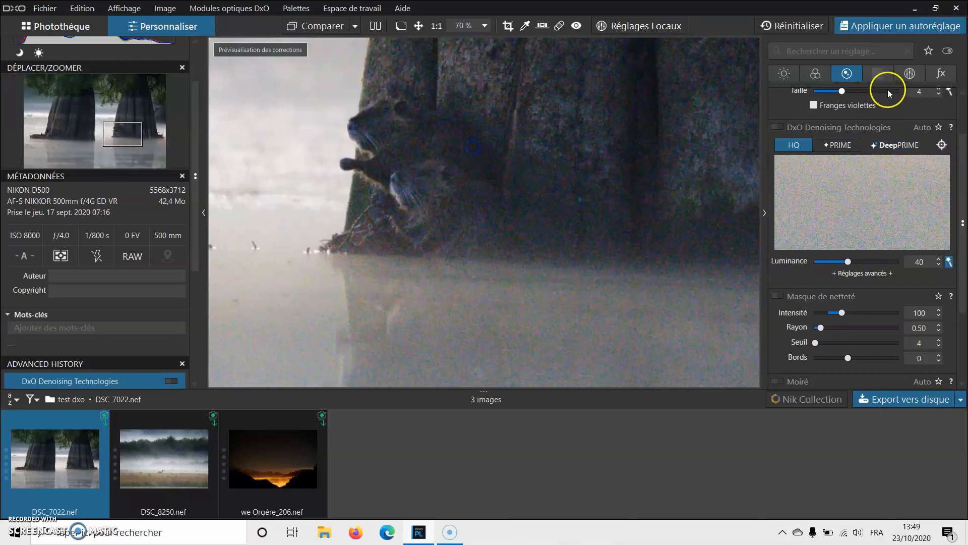
{"action": "left_click", "coordinate": [941, 146]}
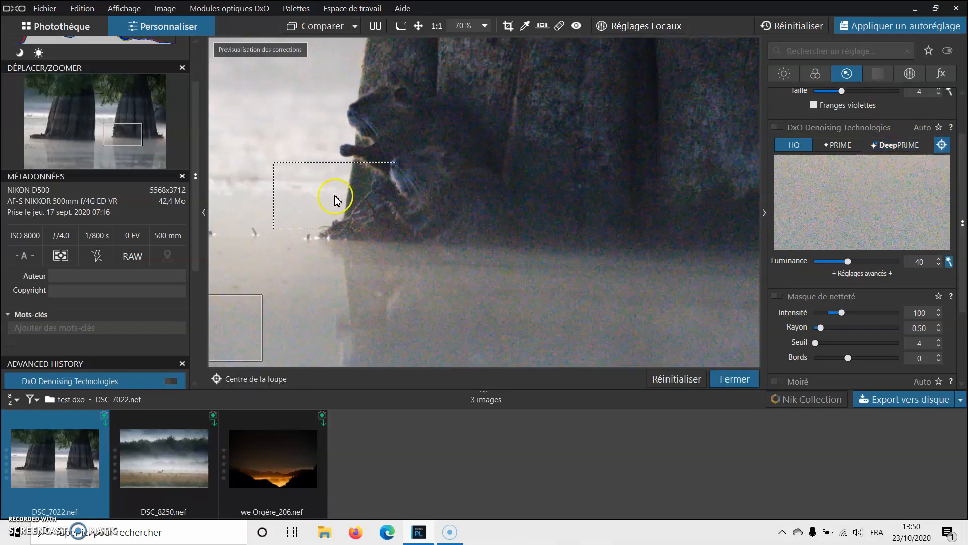
{"action": "left_click", "coordinate": [432, 179]}
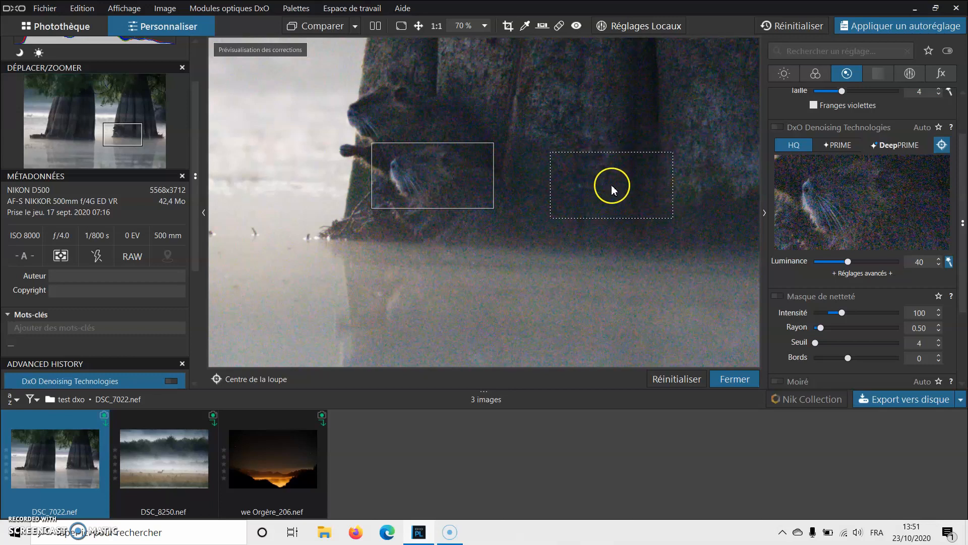
Enable DxO Denoising Technologies in DeepPRIME mode and inspect the denoised preview of the animal's face.
{"action": "left_click", "coordinate": [776, 127]}
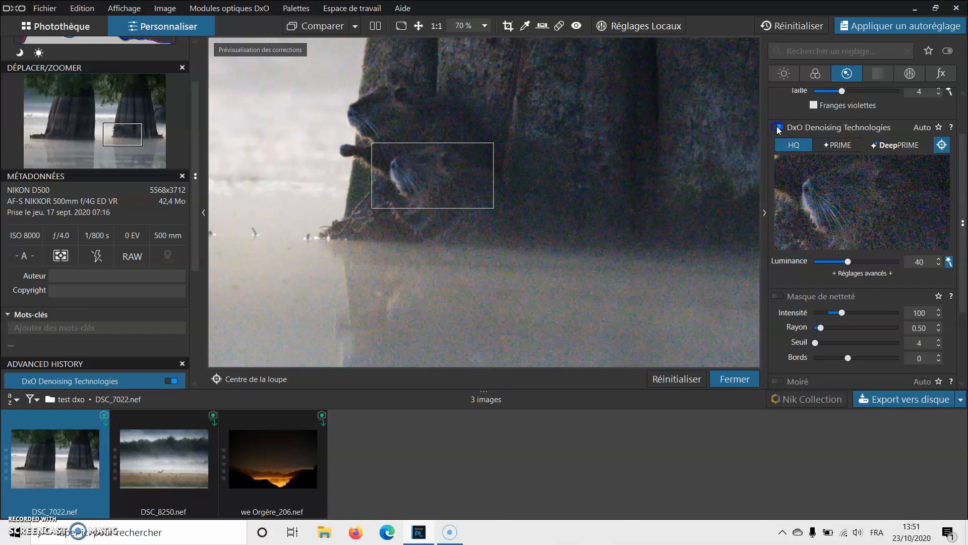
{"action": "left_click", "coordinate": [911, 146]}
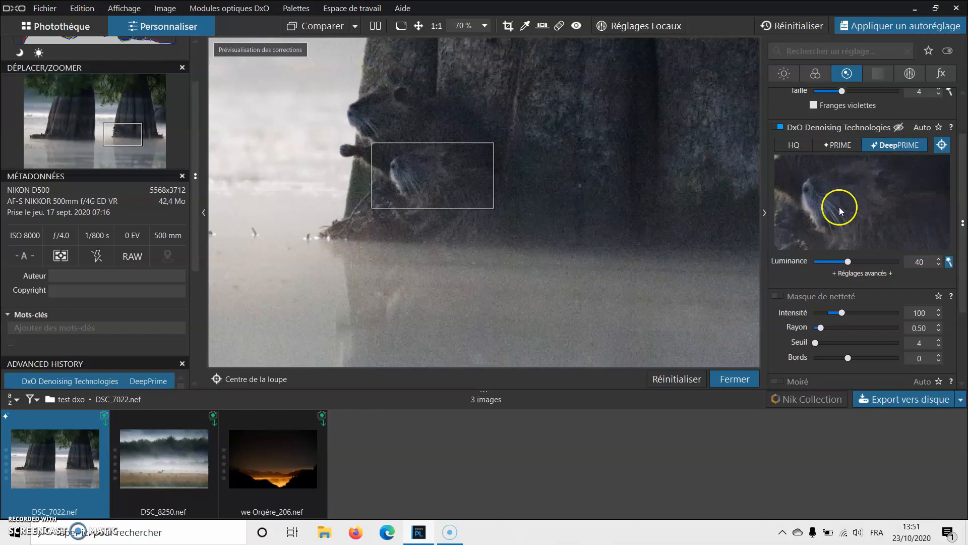
{"action": "scroll", "coordinate": [491, 183], "scroll_direction": "up", "scroll_amount": 2}
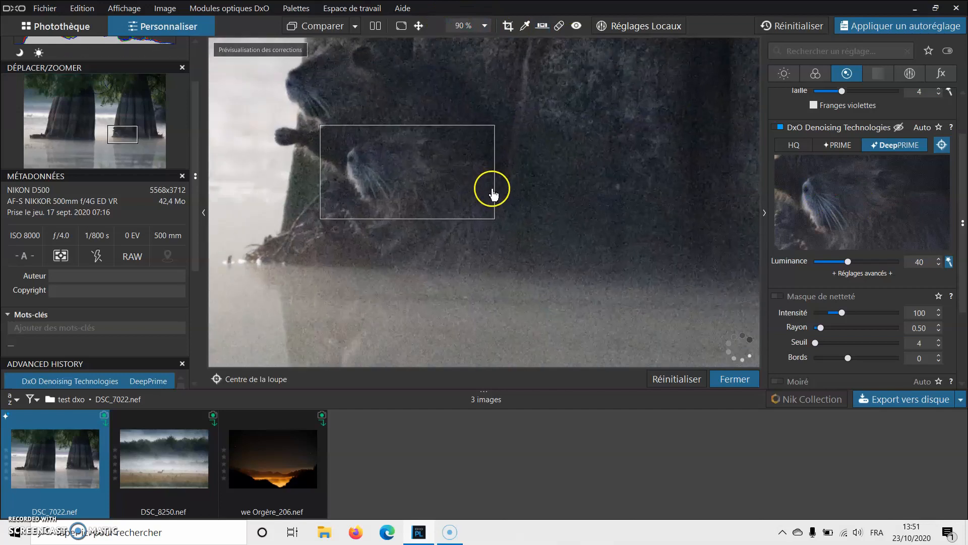
{"action": "scroll", "coordinate": [493, 193], "scroll_direction": "up", "scroll_amount": 3}
{"action": "left_click_drag", "start_coordinate": [474, 198], "coordinate": [352, 162]}
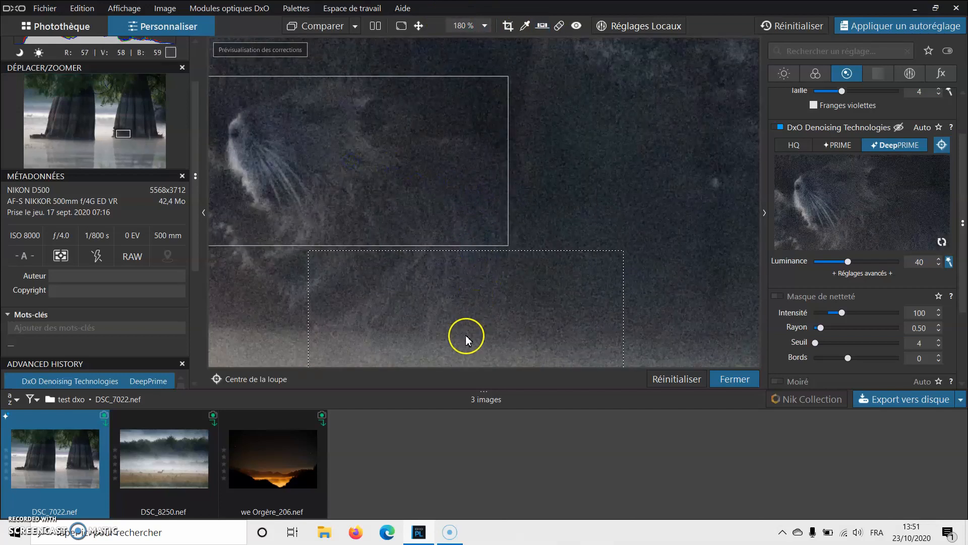
{"action": "left_click_drag", "start_coordinate": [478, 303], "coordinate": [701, 346]}
{"action": "scroll", "coordinate": [675, 265], "scroll_direction": "up", "scroll_amount": 2}
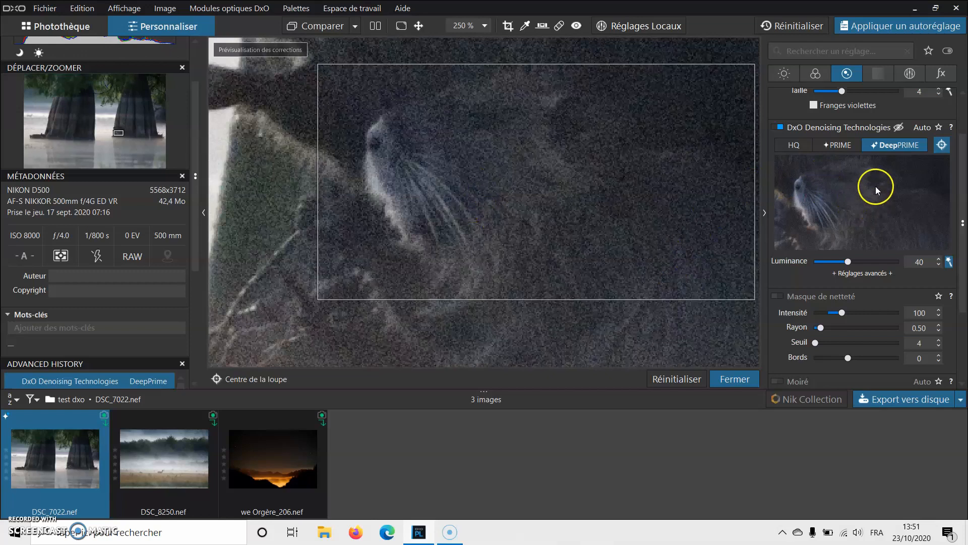
Export DSC_7022.nef with the Sortie standard option as a full-size JPEG at quality 100 in the original image's folder.
{"action": "left_click", "coordinate": [875, 402]}
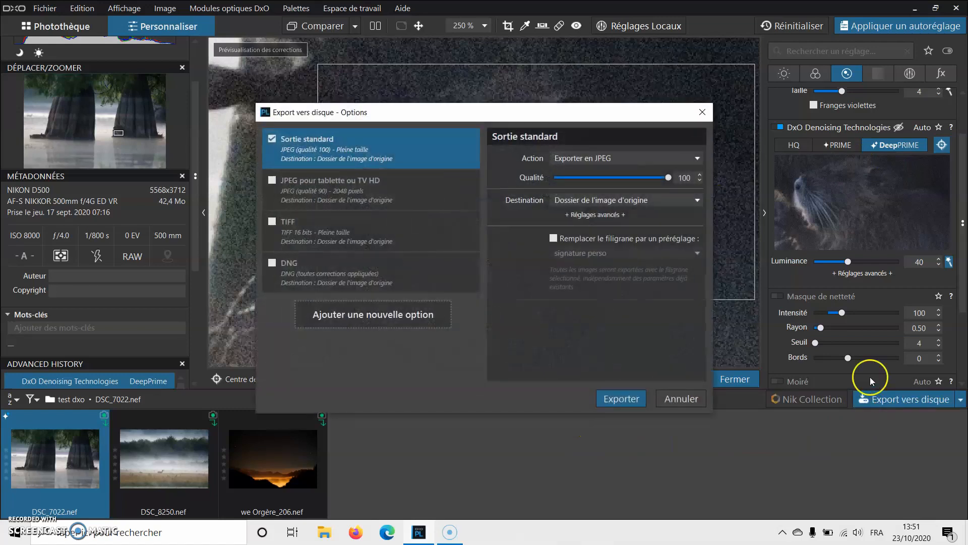
{"action": "left_click", "coordinate": [631, 394]}
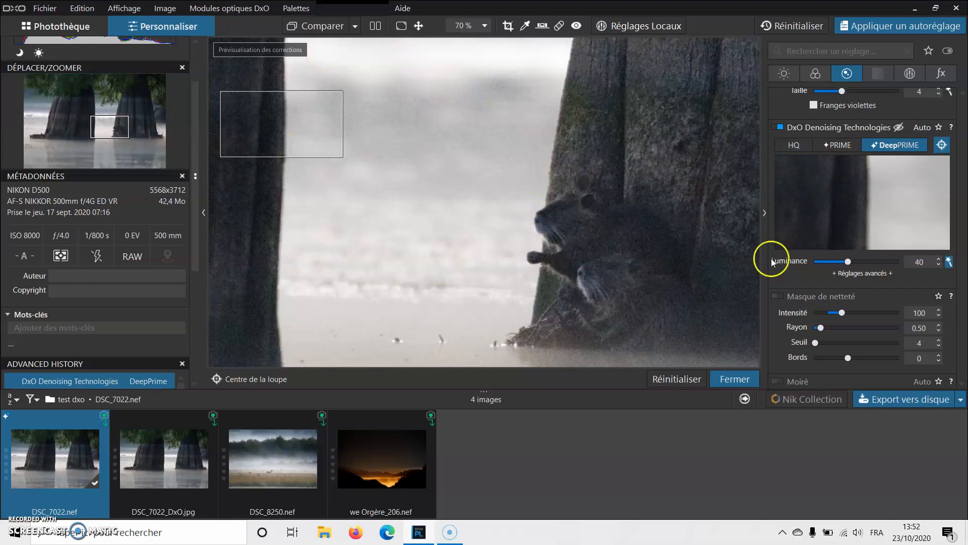
Hide the side palettes and show the exported DSC_7022_DxO.jpg side by side with the corrections preview.
{"action": "left_click", "coordinate": [204, 214]}
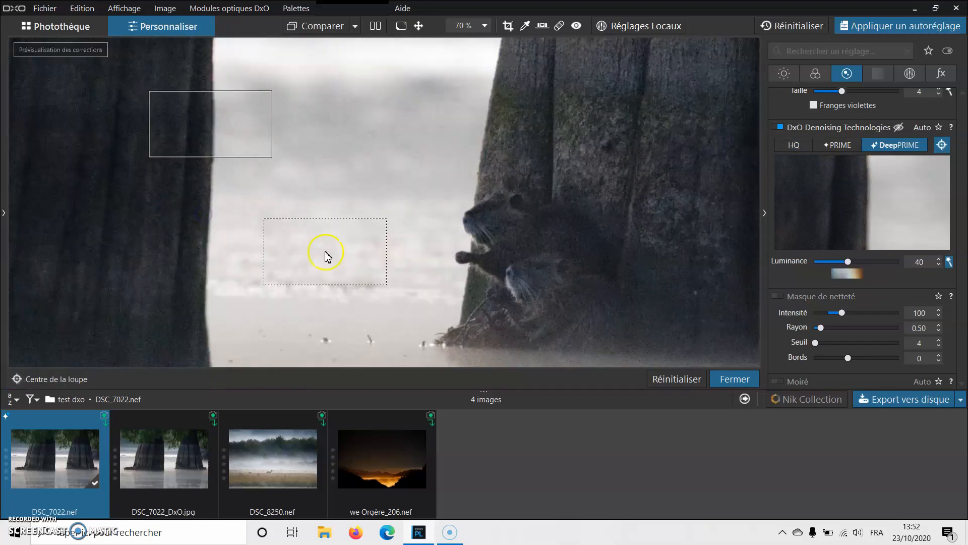
{"action": "left_click", "coordinate": [765, 214]}
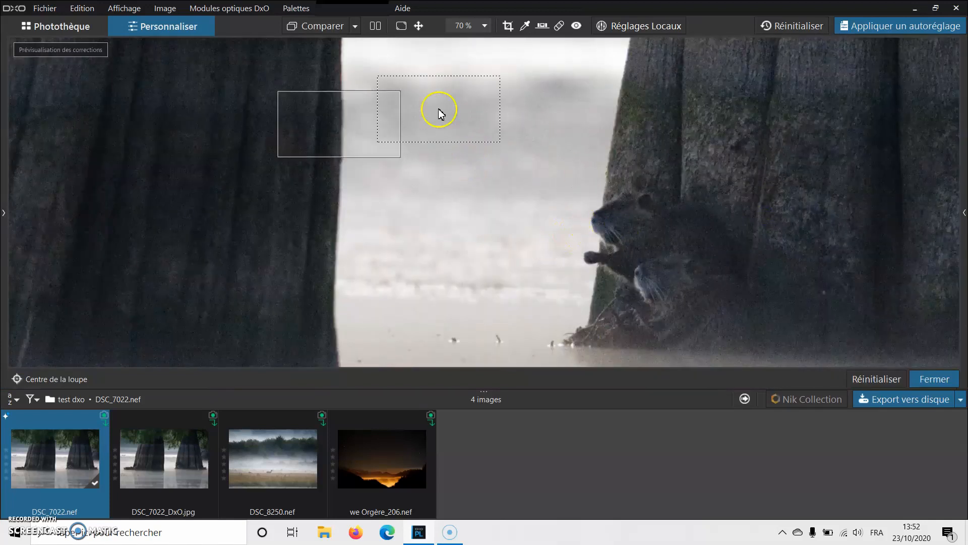
{"action": "left_click", "coordinate": [355, 26]}
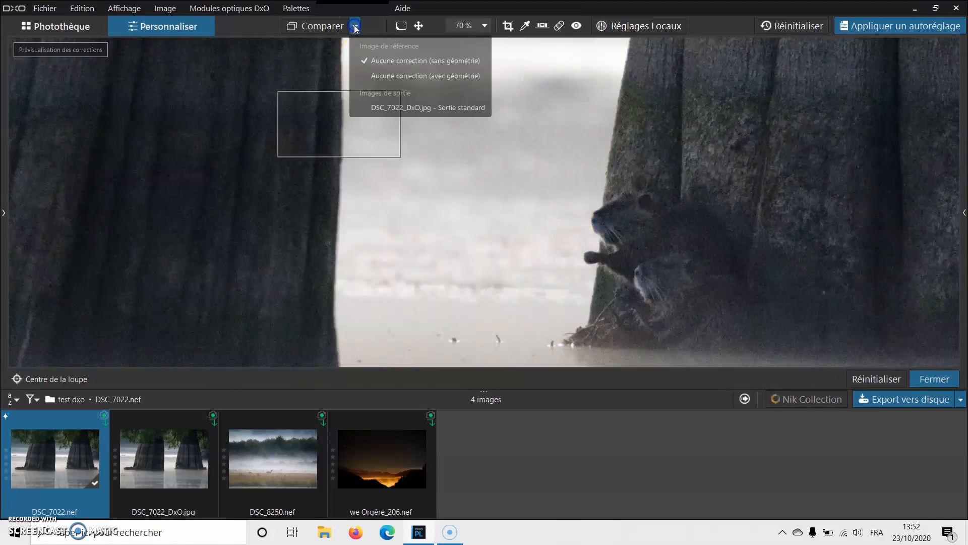
{"action": "left_click", "coordinate": [389, 108]}
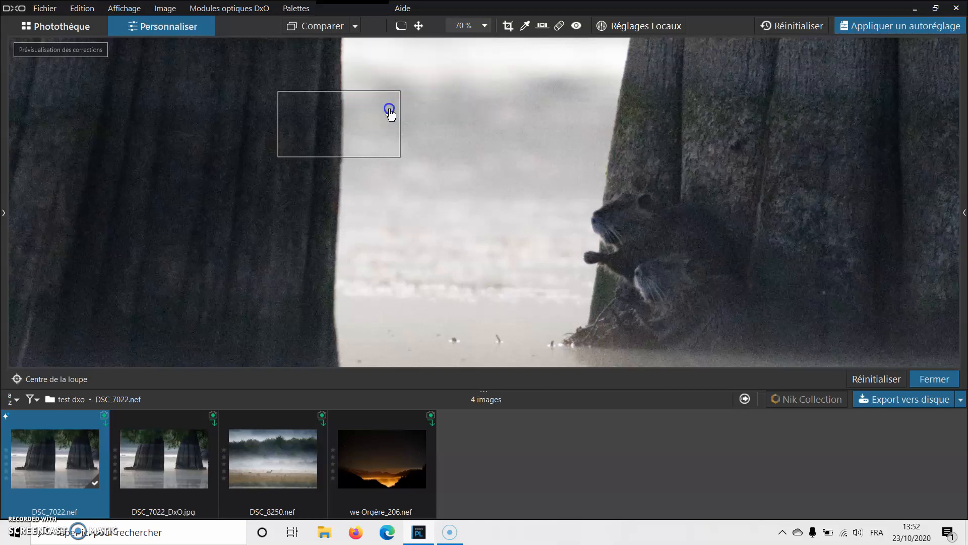
{"action": "left_click", "coordinate": [376, 28]}
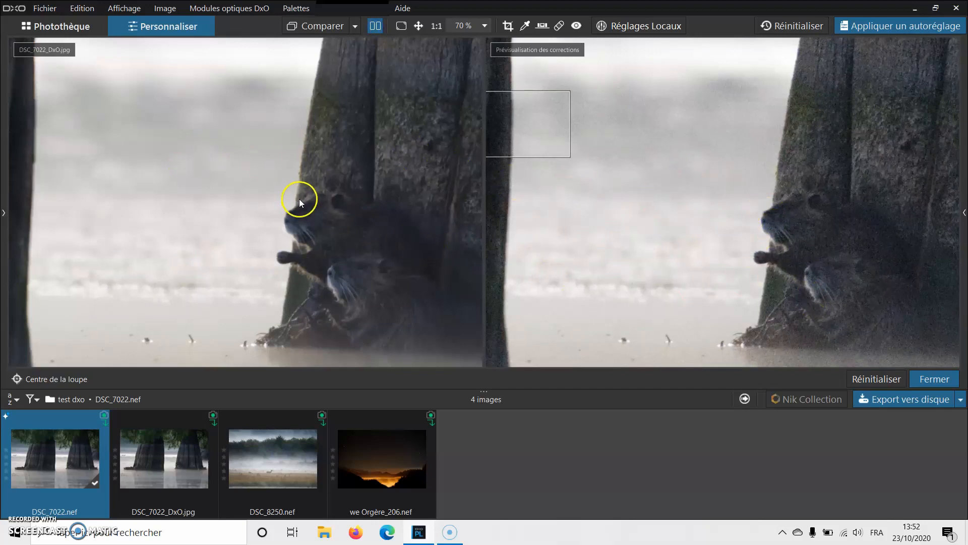
Examine the noise on both animals' heads in the two versions, and return to the single view with the side palettes shown.
{"action": "scroll", "coordinate": [392, 169], "scroll_direction": "up", "scroll_amount": 2}
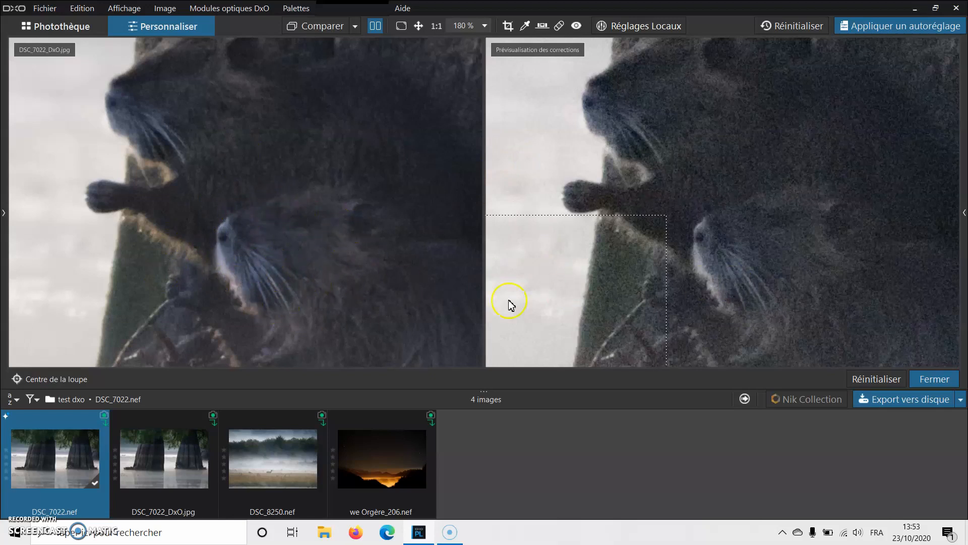
{"action": "scroll", "coordinate": [322, 239], "scroll_direction": "up", "scroll_amount": 2}
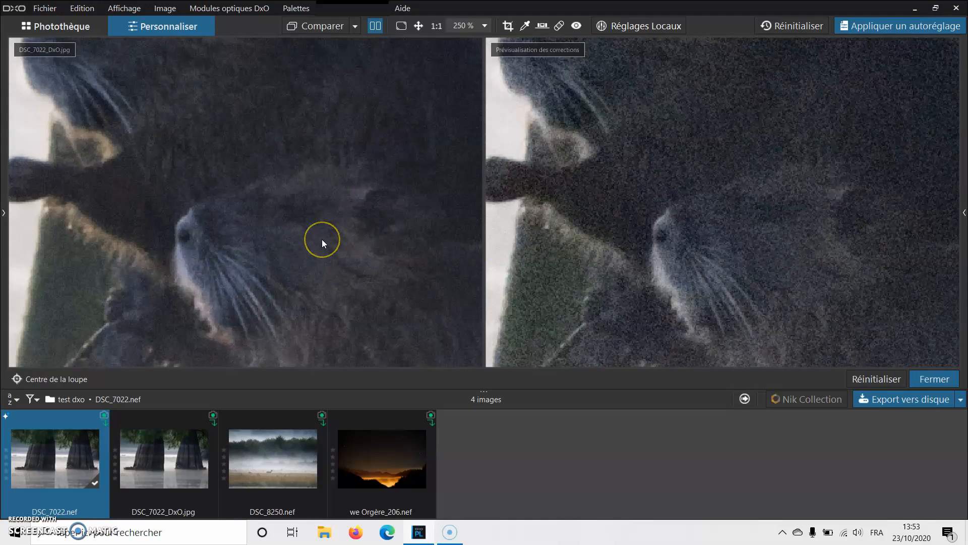
{"action": "scroll", "coordinate": [322, 239], "scroll_direction": "up", "scroll_amount": 1}
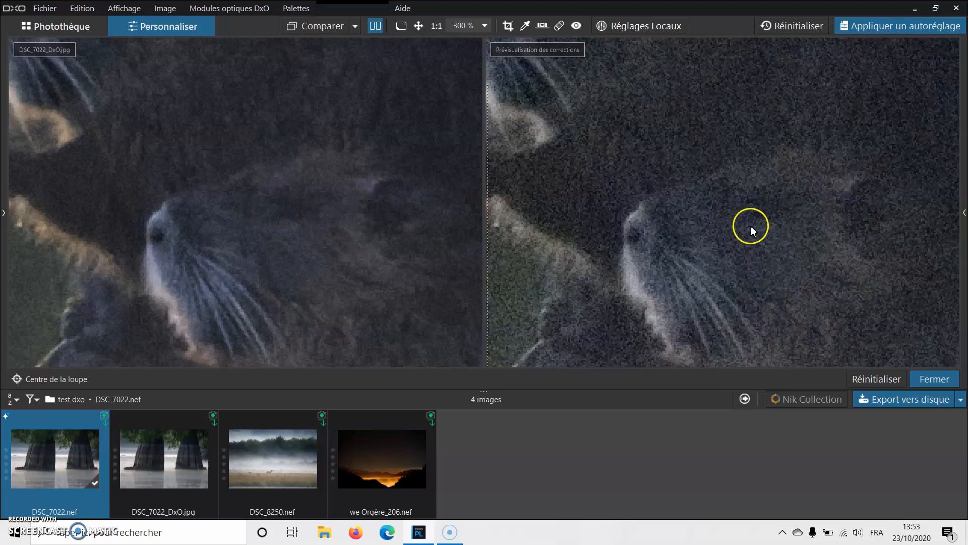
{"action": "scroll", "coordinate": [384, 244], "scroll_direction": "down", "scroll_amount": 1}
{"action": "scroll", "coordinate": [383, 244], "scroll_direction": "down", "scroll_amount": 6}
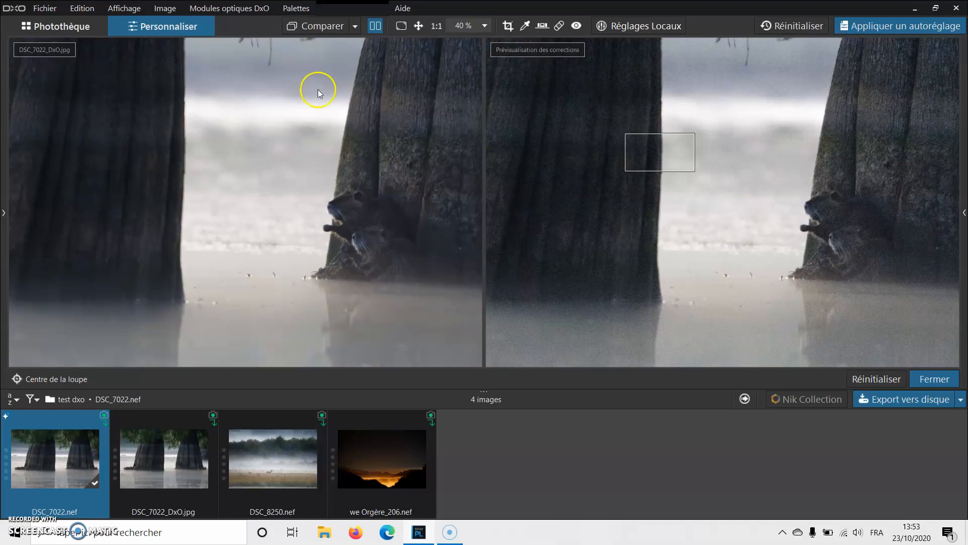
{"action": "left_click", "coordinate": [374, 27]}
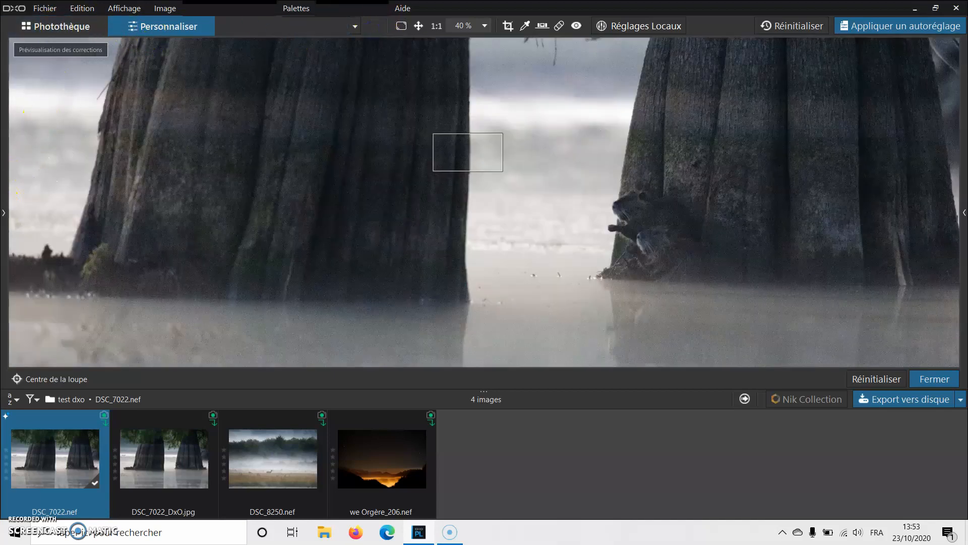
{"action": "left_click", "coordinate": [5, 213]}
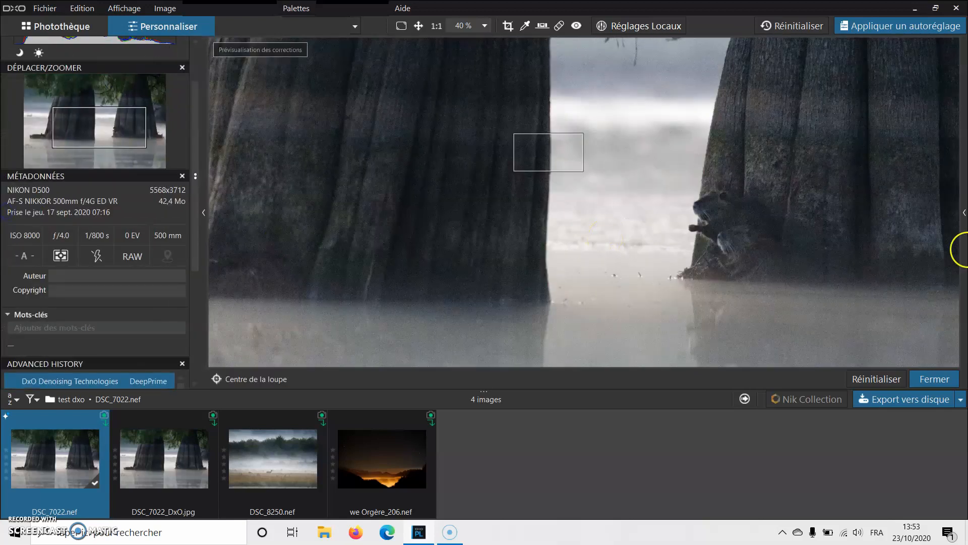
{"action": "left_click", "coordinate": [964, 212]}
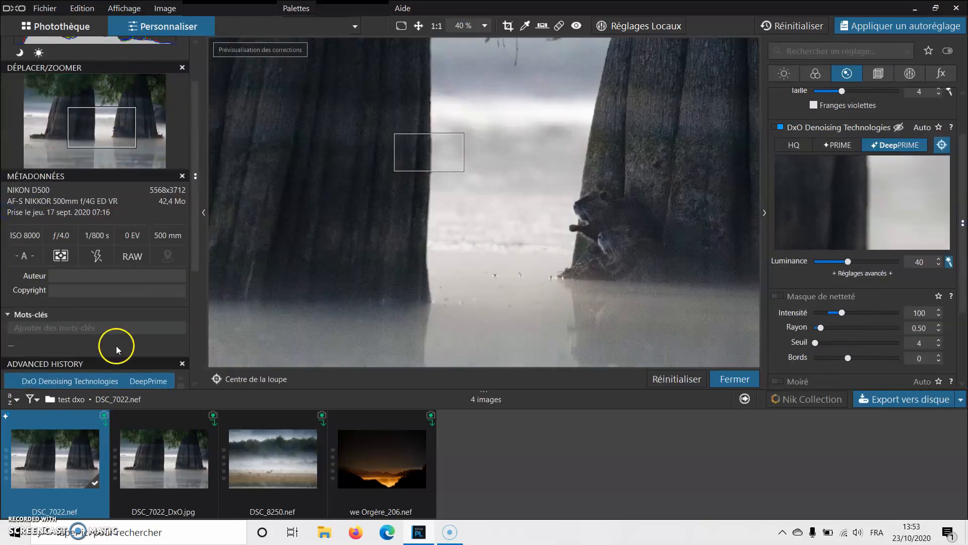
Open DSC_8250.nef, fit it to the view and centre the denoising preview loupe on the deer's head.
{"action": "left_click", "coordinate": [275, 452]}
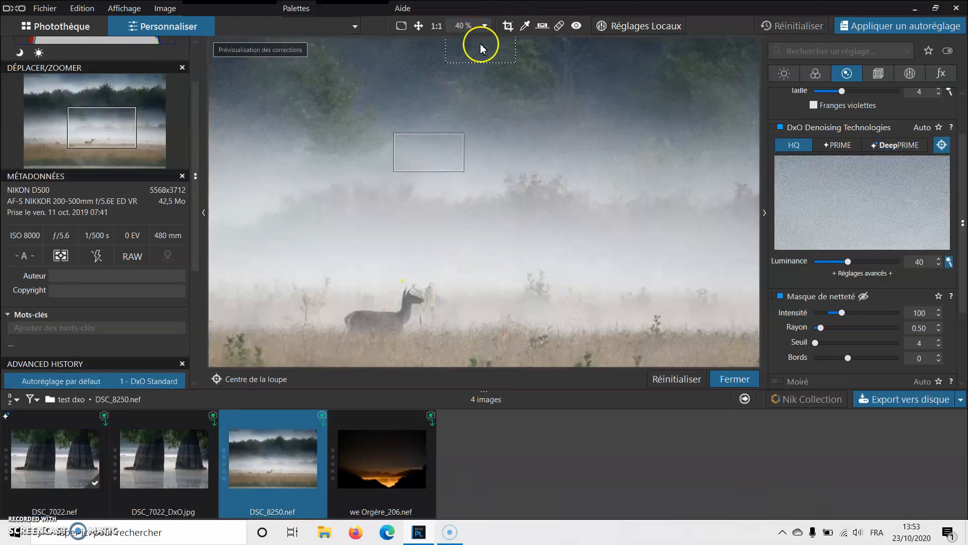
{"action": "left_click", "coordinate": [419, 26]}
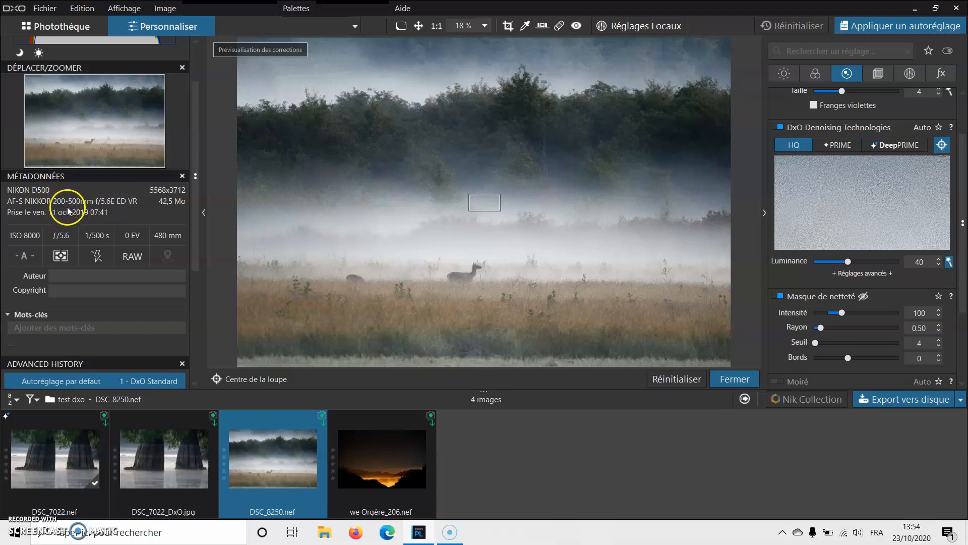
{"action": "left_click", "coordinate": [467, 273]}
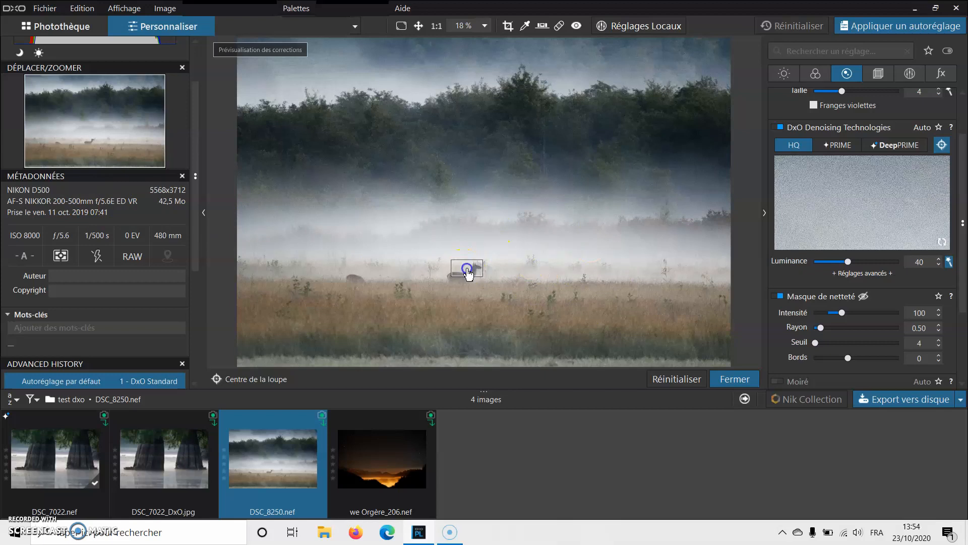
{"action": "left_click", "coordinate": [478, 272]}
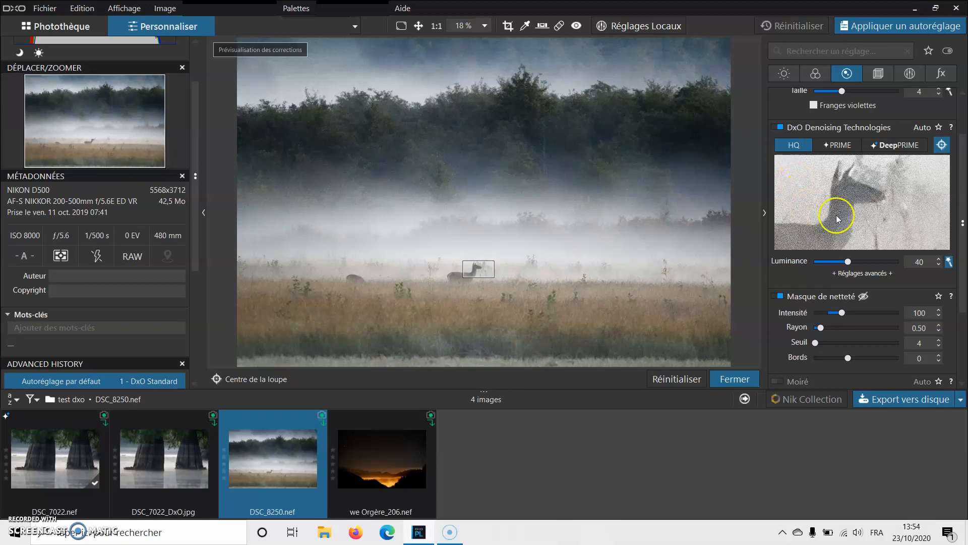
Set the denoising of DSC_8250.nef to DeepPRIME and export the photo with the Sortie standard option.
{"action": "left_click", "coordinate": [905, 146]}
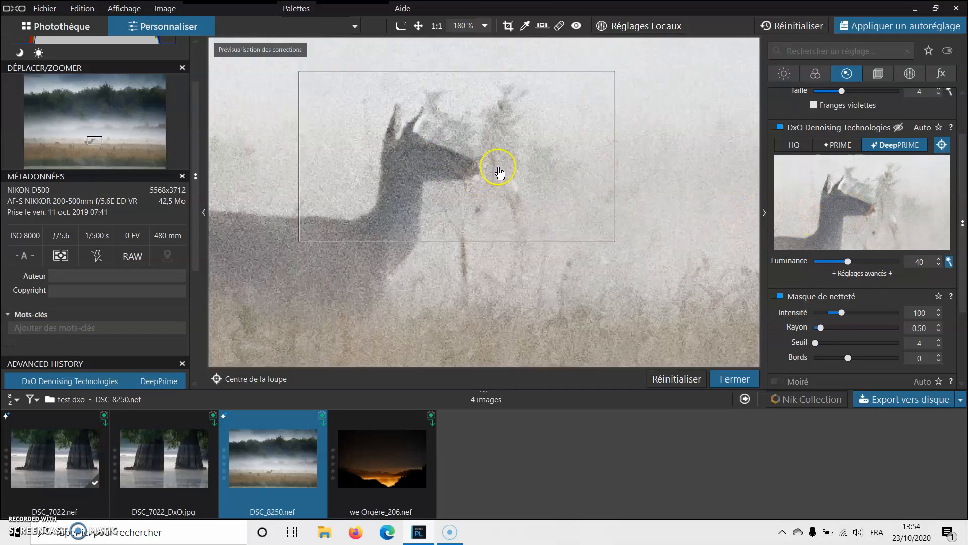
{"action": "left_click", "coordinate": [897, 402]}
{"action": "left_click", "coordinate": [642, 401]}
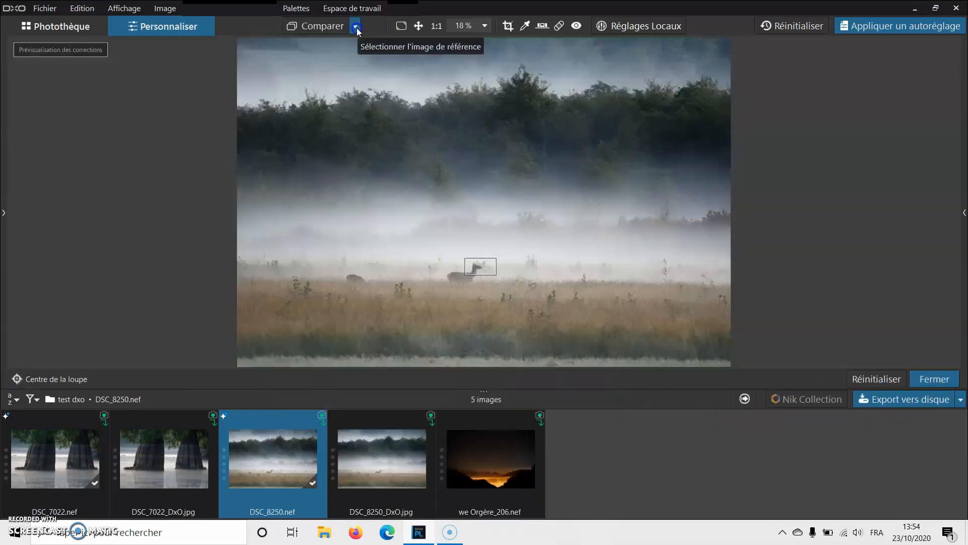
Choose DSC_8250_DxO.jpg as the comparison reference and show it side by side with the corrections preview.
{"action": "left_click", "coordinate": [355, 26]}
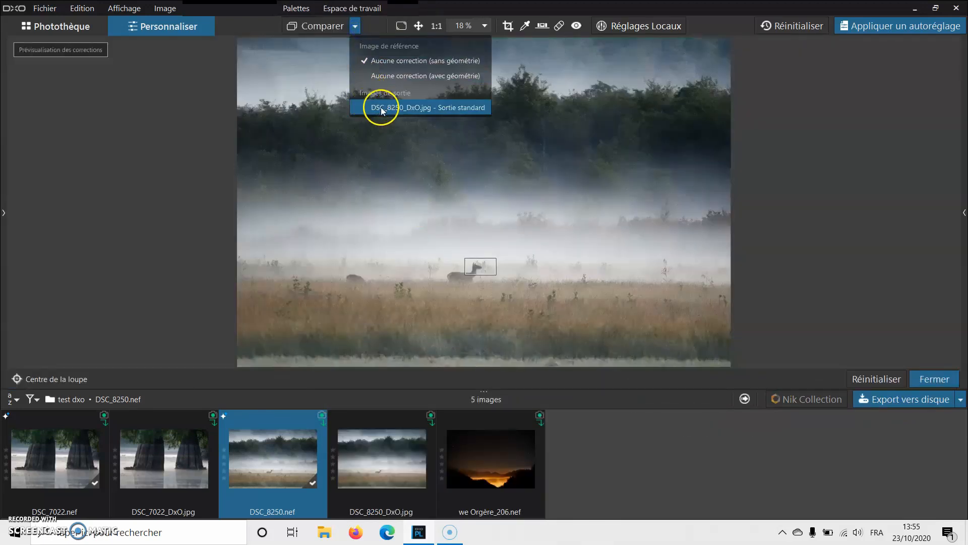
{"action": "left_click", "coordinate": [425, 108]}
{"action": "left_click", "coordinate": [375, 27]}
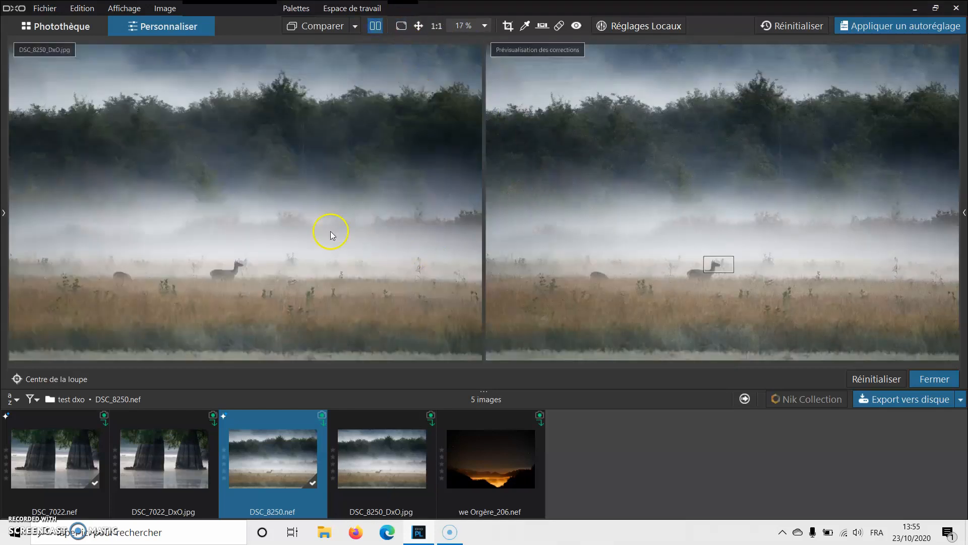
Examine the noise and detail on the deer, the fog and the grass in the exported JPEG and the corrections preview.
{"action": "scroll", "coordinate": [372, 204], "scroll_direction": "up", "scroll_amount": 2}
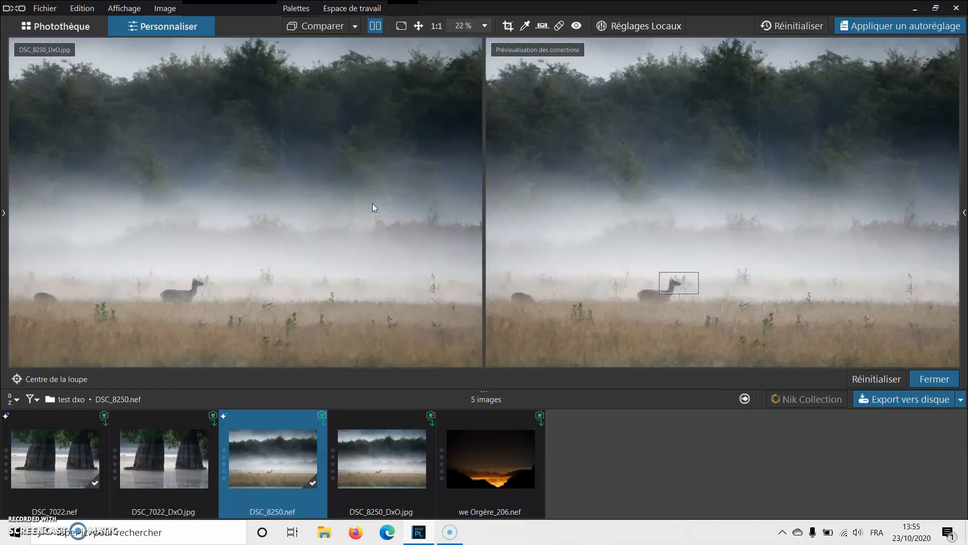
{"action": "scroll", "coordinate": [179, 343], "scroll_direction": "up", "scroll_amount": 2}
{"action": "left_click_drag", "start_coordinate": [179, 343], "coordinate": [452, 197]}
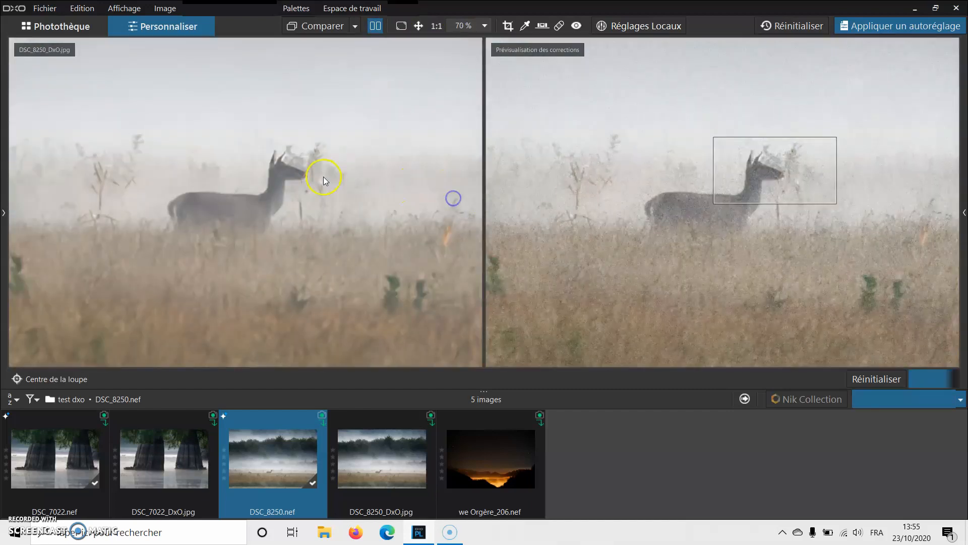
{"action": "scroll", "coordinate": [323, 176], "scroll_direction": "up", "scroll_amount": 1}
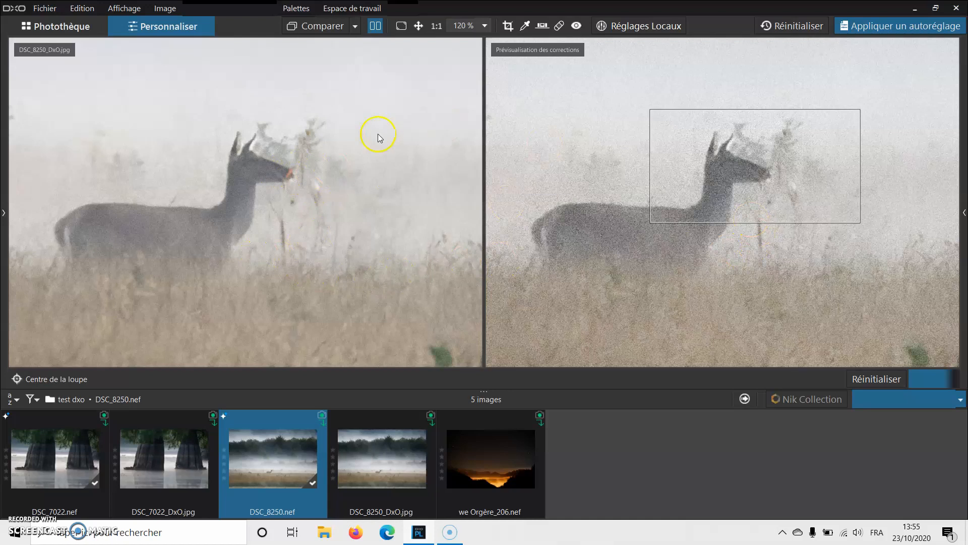
{"action": "scroll", "coordinate": [217, 168], "scroll_direction": "up", "scroll_amount": 2}
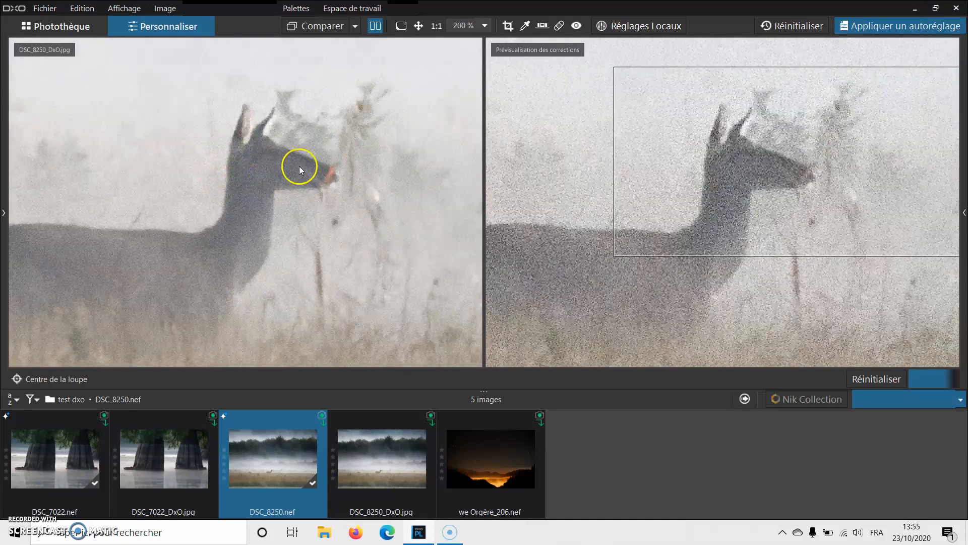
{"action": "scroll", "coordinate": [299, 169], "scroll_direction": "up", "scroll_amount": 1}
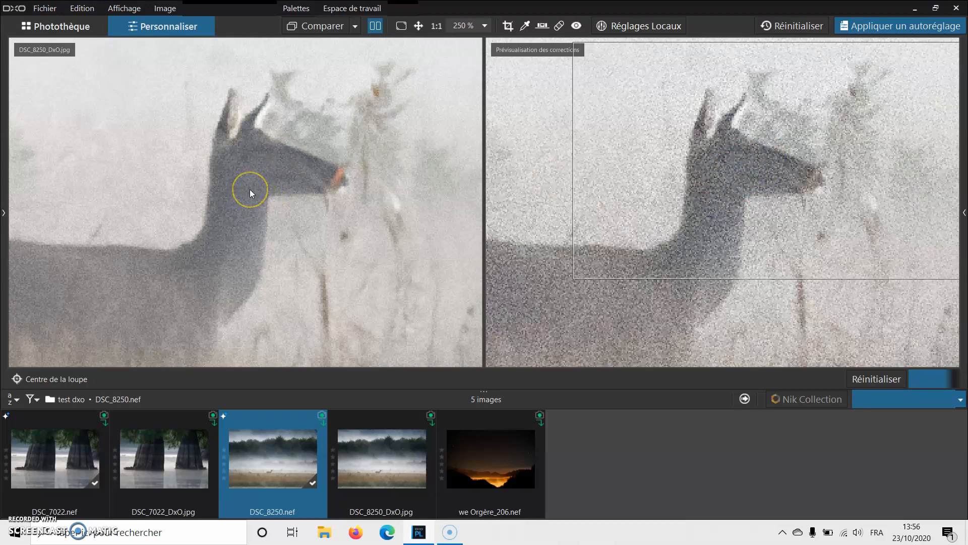
{"action": "scroll", "coordinate": [249, 189], "scroll_direction": "down", "scroll_amount": 5}
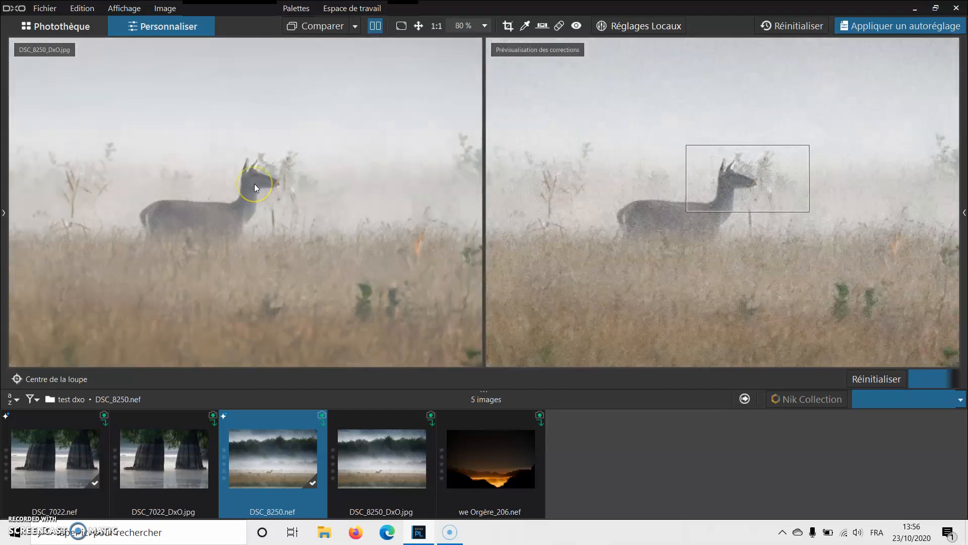
{"action": "scroll", "coordinate": [254, 183], "scroll_direction": "down", "scroll_amount": 4}
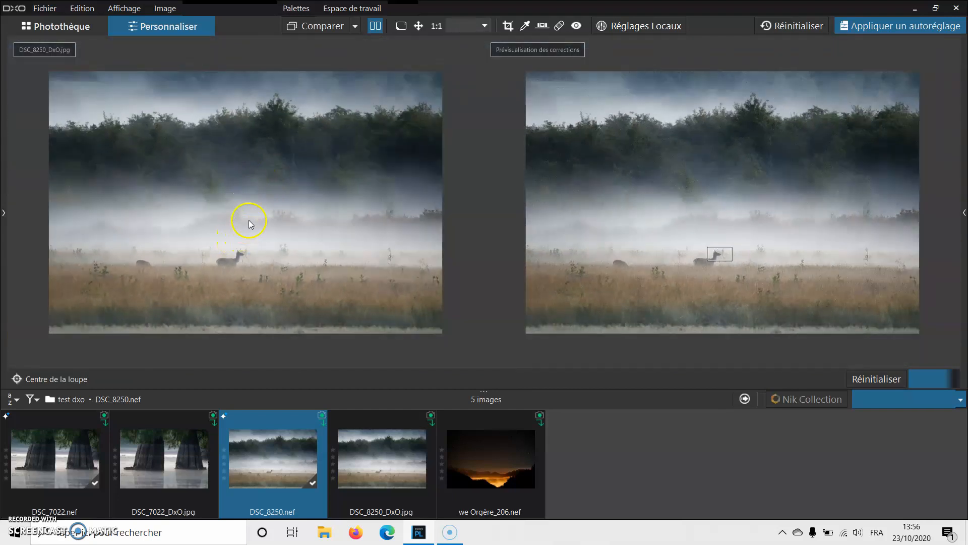
Restore the palettes, open we Orgère_206.nef in single view and place the denoising preview loupe over the mountain summit.
{"action": "left_click", "coordinate": [3, 214]}
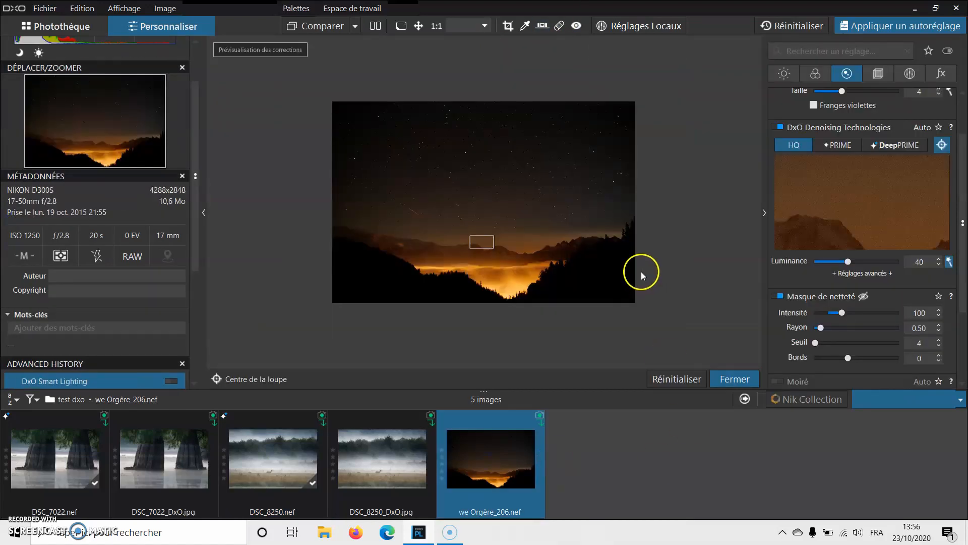
{"action": "left_click", "coordinate": [419, 26]}
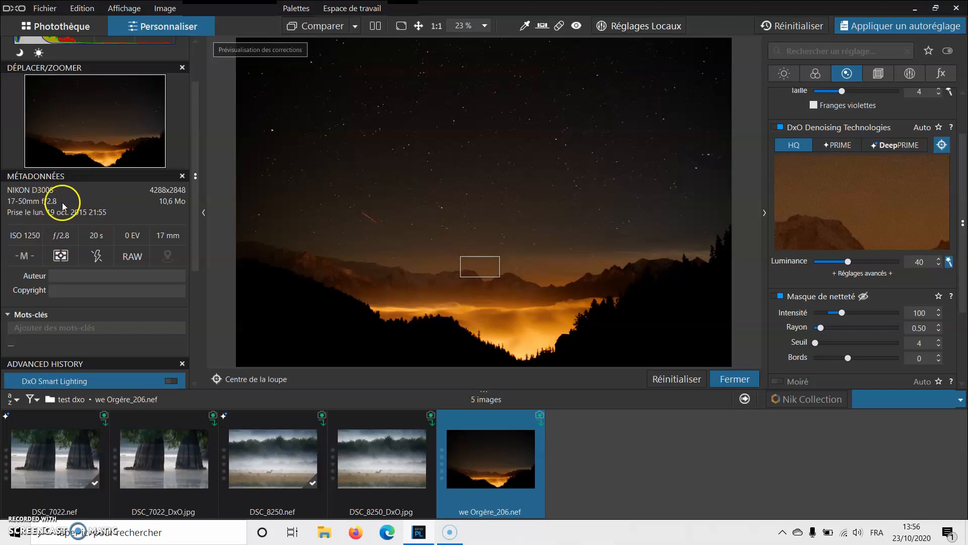
{"action": "scroll", "coordinate": [434, 288], "scroll_direction": "up", "scroll_amount": 2}
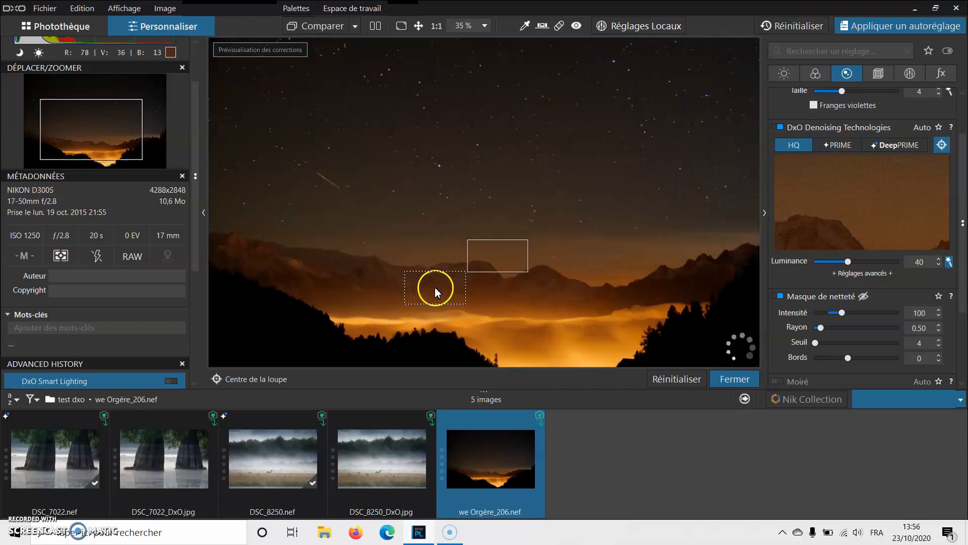
{"action": "scroll", "coordinate": [434, 287], "scroll_direction": "up", "scroll_amount": 4}
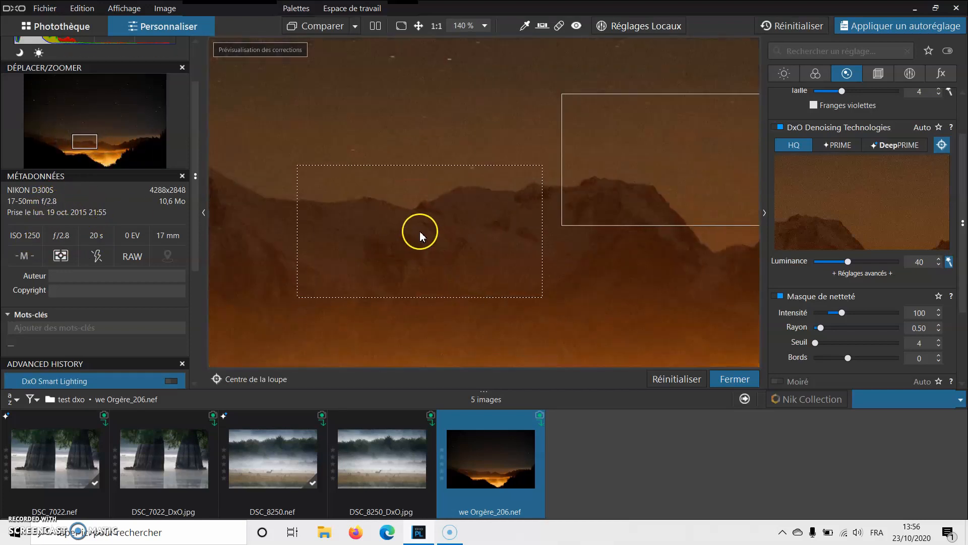
{"action": "left_click_drag", "start_coordinate": [303, 240], "coordinate": [595, 219]}
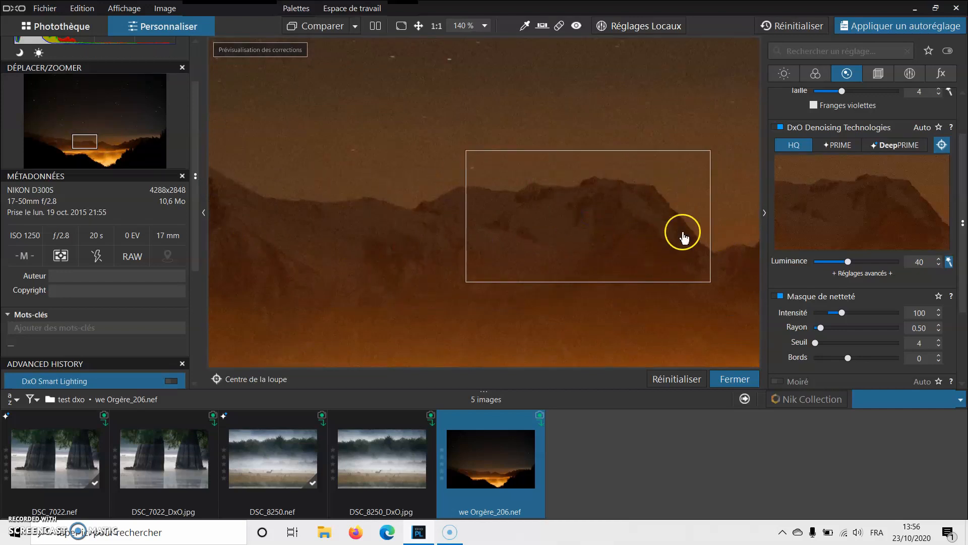
{"action": "scroll", "coordinate": [618, 237], "scroll_direction": "up", "scroll_amount": 4}
{"action": "left_click", "coordinate": [803, 232]}
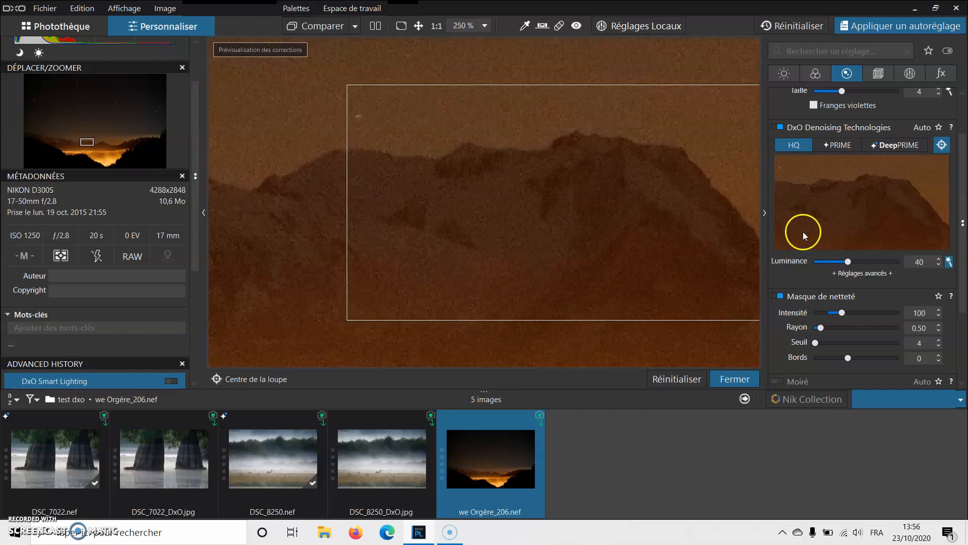
Set the denoising of we Orgère_206.nef to DeepPRIME and export the photo with the Sortie standard option.
{"action": "left_click", "coordinate": [896, 147]}
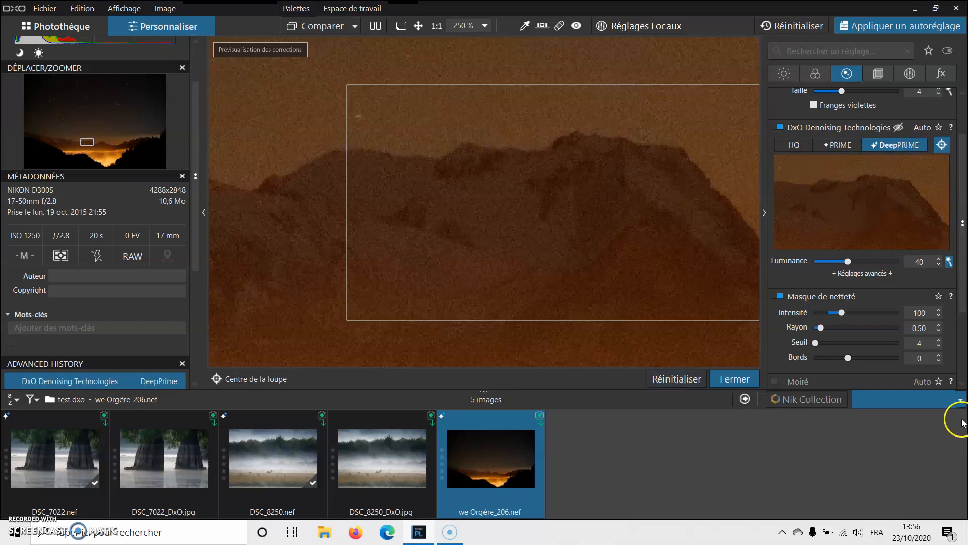
{"action": "left_click", "coordinate": [900, 399]}
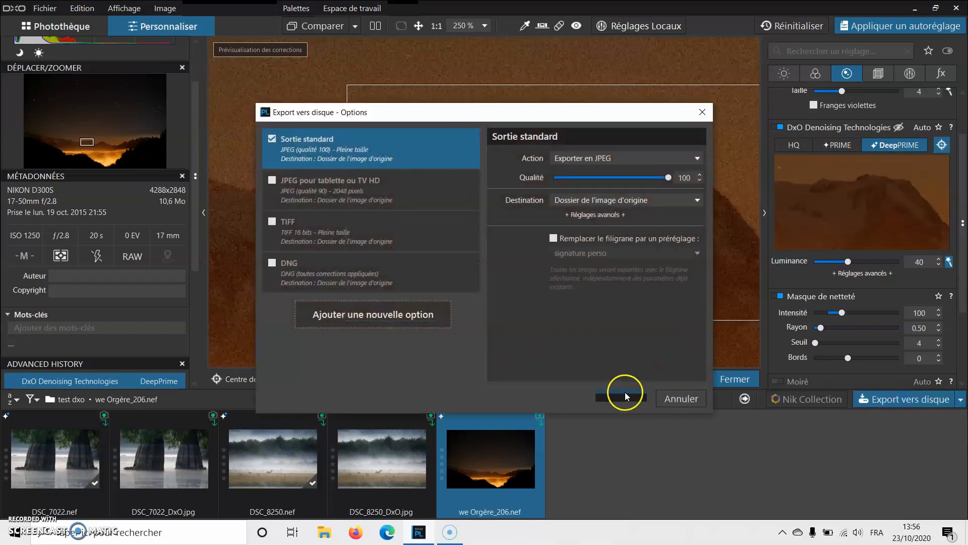
{"action": "left_click", "coordinate": [623, 398]}
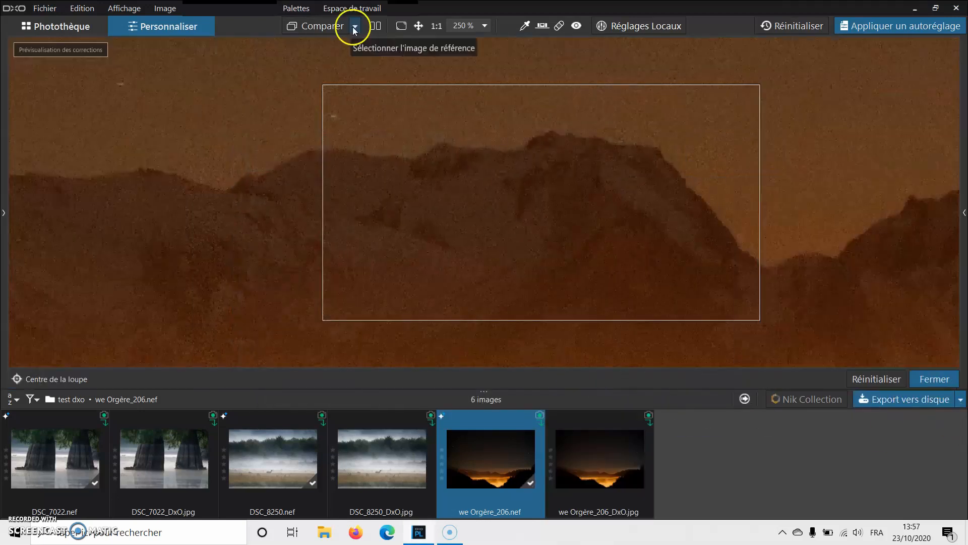
Choose we Orgère_206_DxO.jpg as the comparison reference and show it side by side with the corrections preview.
{"action": "left_click", "coordinate": [355, 29]}
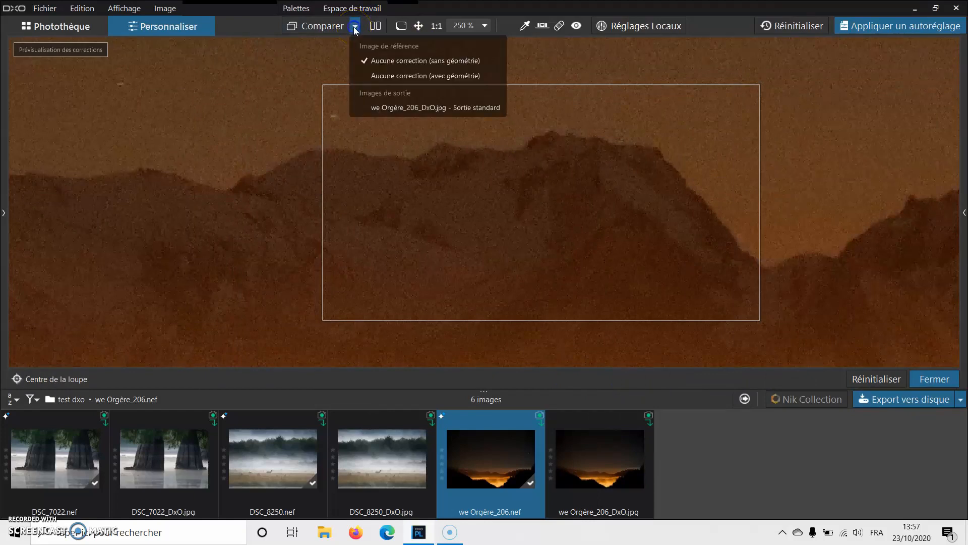
{"action": "left_click", "coordinate": [394, 110]}
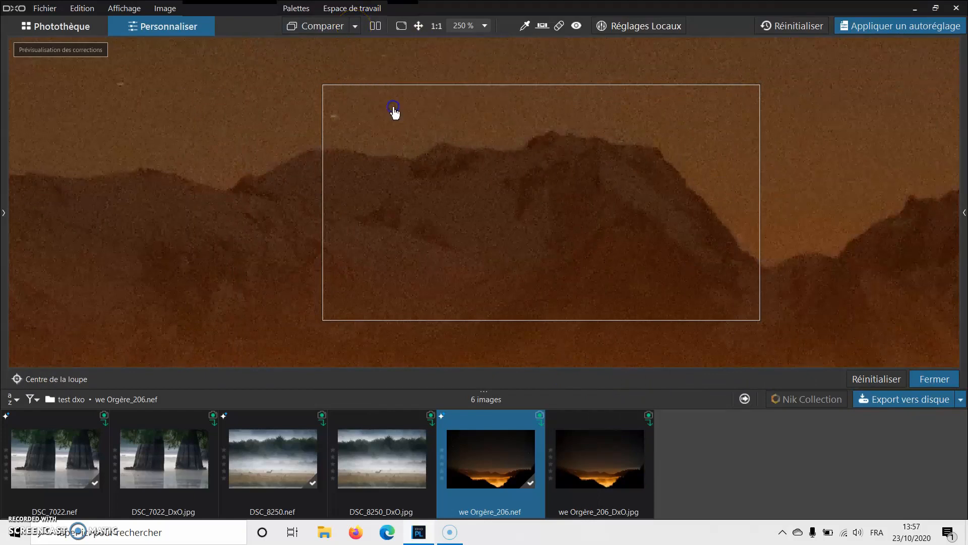
{"action": "left_click", "coordinate": [376, 28]}
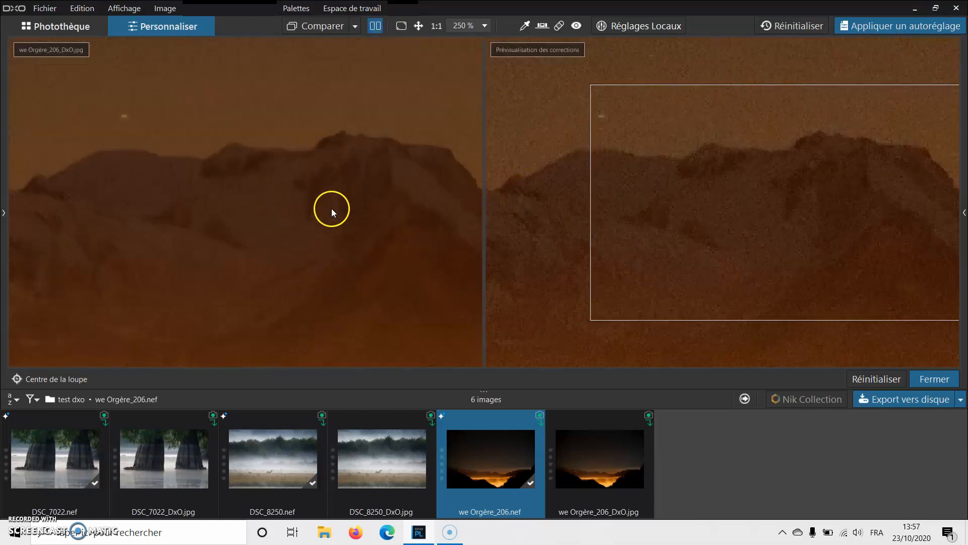
{"action": "left_click", "coordinate": [304, 213]}
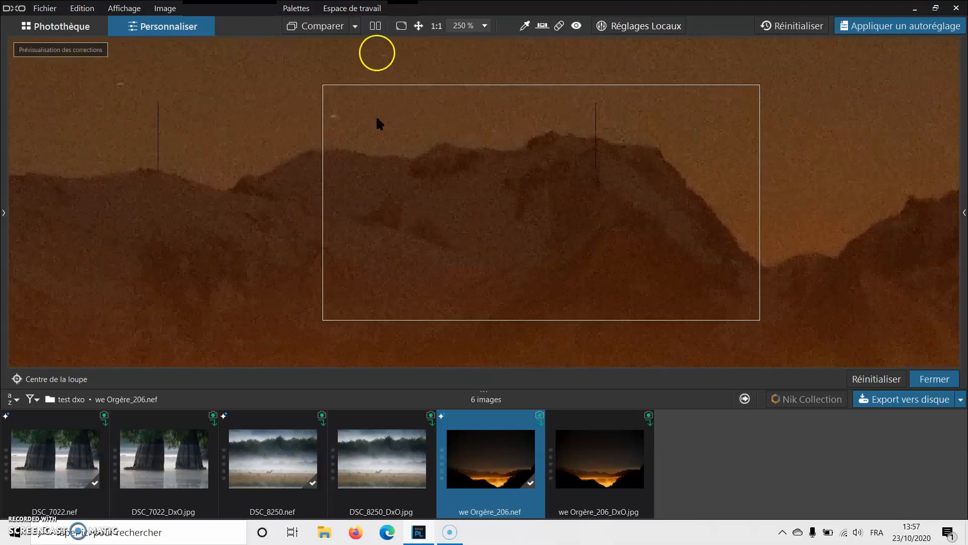
{"action": "left_click", "coordinate": [375, 26]}
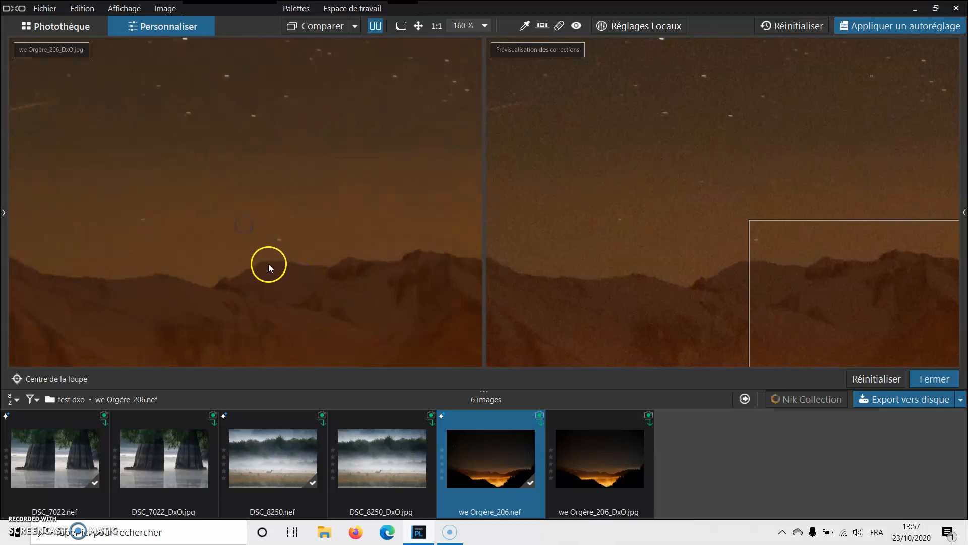
Compare noise and detail on the central summit, the neighbouring ridges and the starry sky in the exported JPEG and the corrections preview.
{"action": "left_click_drag", "start_coordinate": [266, 253], "coordinate": [84, 118]}
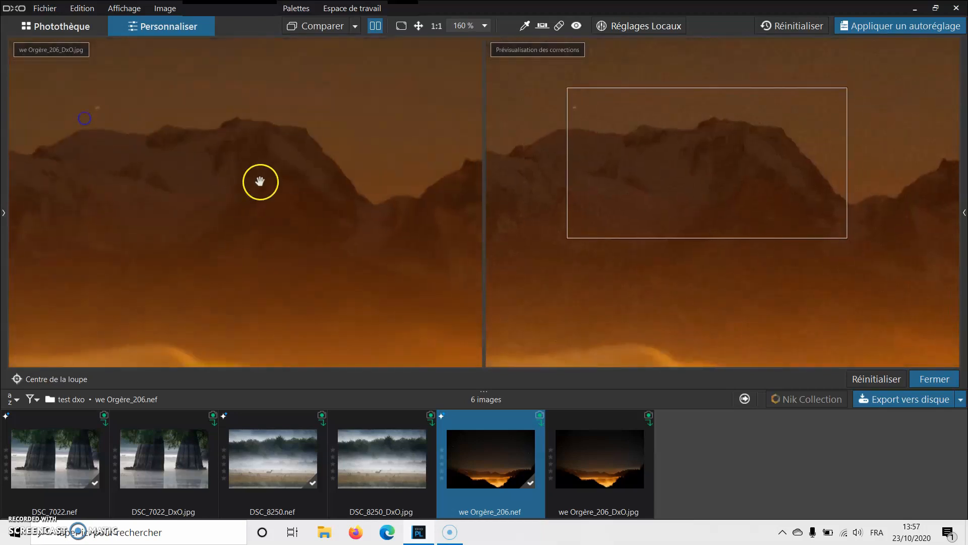
{"action": "left_click_drag", "start_coordinate": [283, 199], "coordinate": [110, 188]}
{"action": "left_click_drag", "start_coordinate": [320, 191], "coordinate": [64, 152]}
{"action": "left_click_drag", "start_coordinate": [411, 190], "coordinate": [92, 158]}
{"action": "left_click_drag", "start_coordinate": [378, 177], "coordinate": [286, 331]}
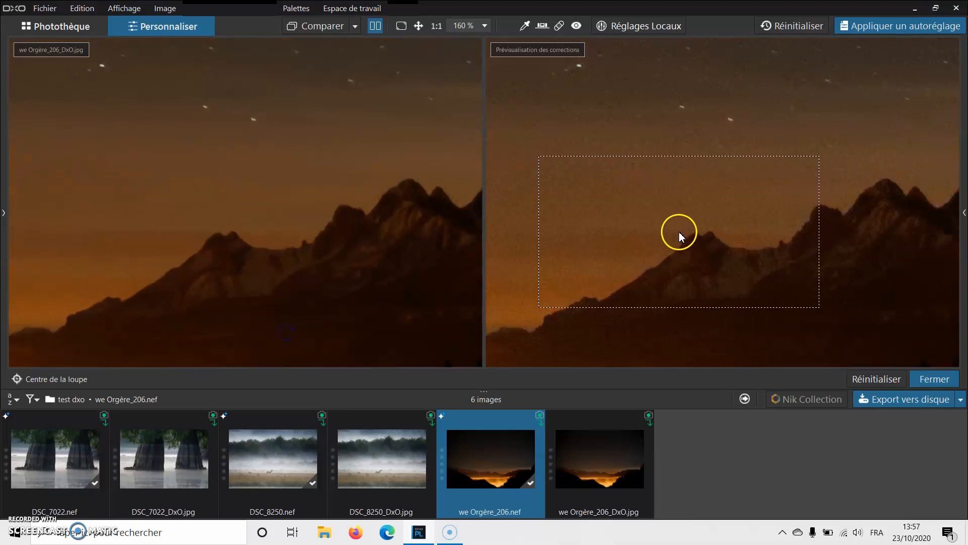
{"action": "scroll", "coordinate": [679, 232], "scroll_direction": "up", "scroll_amount": 2}
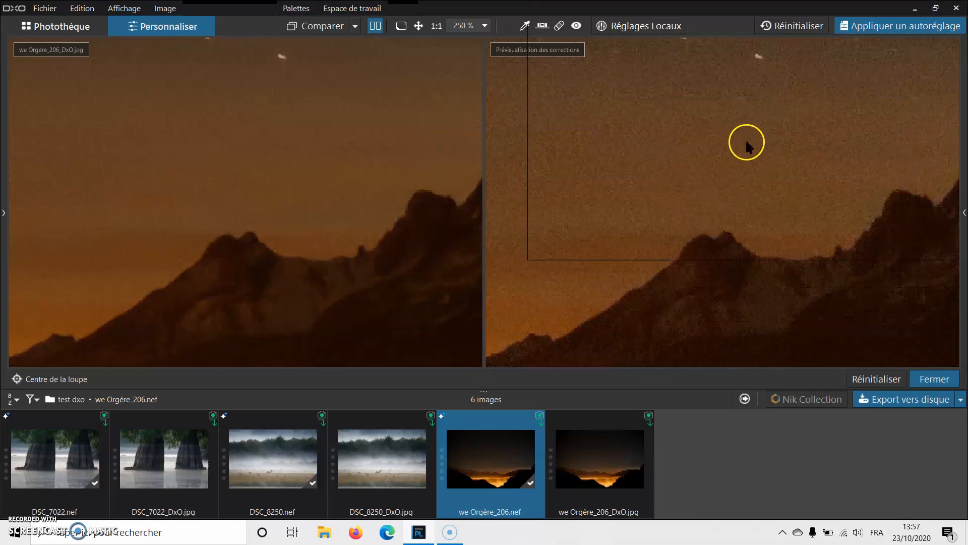
{"action": "scroll", "coordinate": [705, 228], "scroll_direction": "down", "scroll_amount": 5}
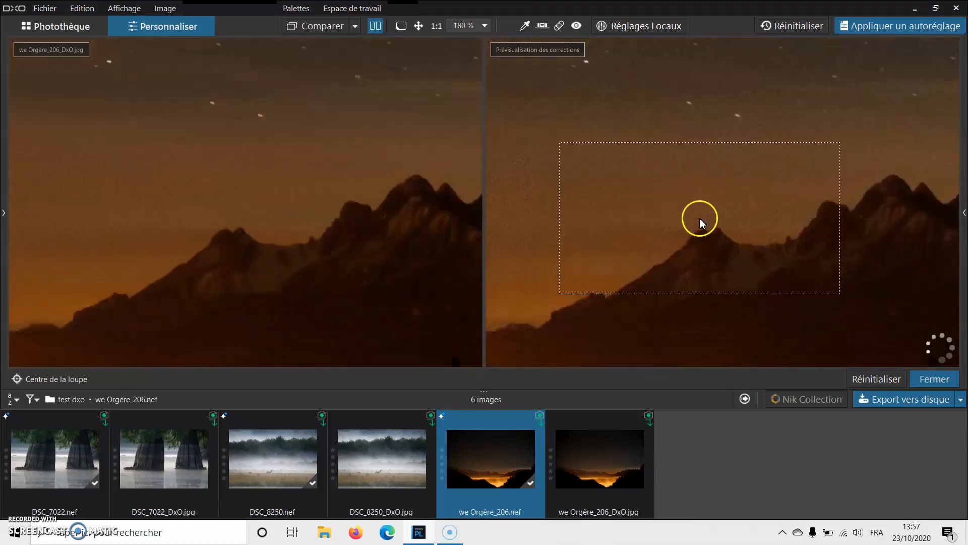
{"action": "scroll", "coordinate": [721, 194], "scroll_direction": "down", "scroll_amount": 3}
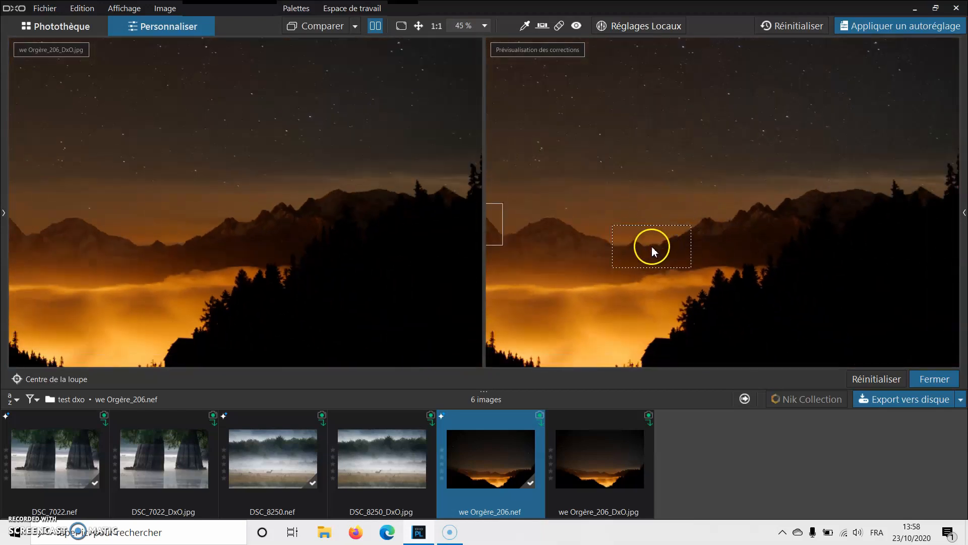
{"action": "scroll", "coordinate": [652, 237], "scroll_direction": "down", "scroll_amount": 2}
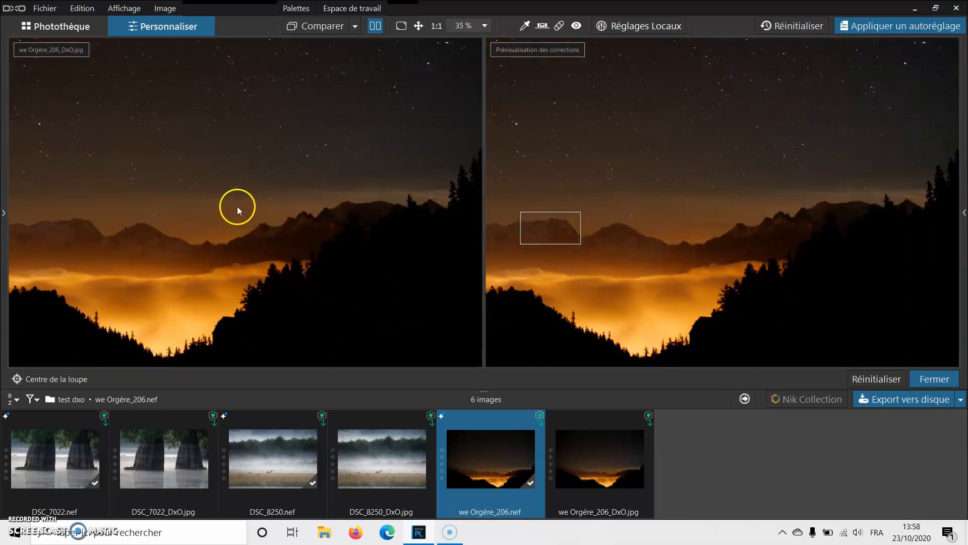
Examine the noise on the dark rocky slopes near the meteor trail in both versions, ending with the whole photo.
{"action": "left_click_drag", "start_coordinate": [173, 201], "coordinate": [384, 171]}
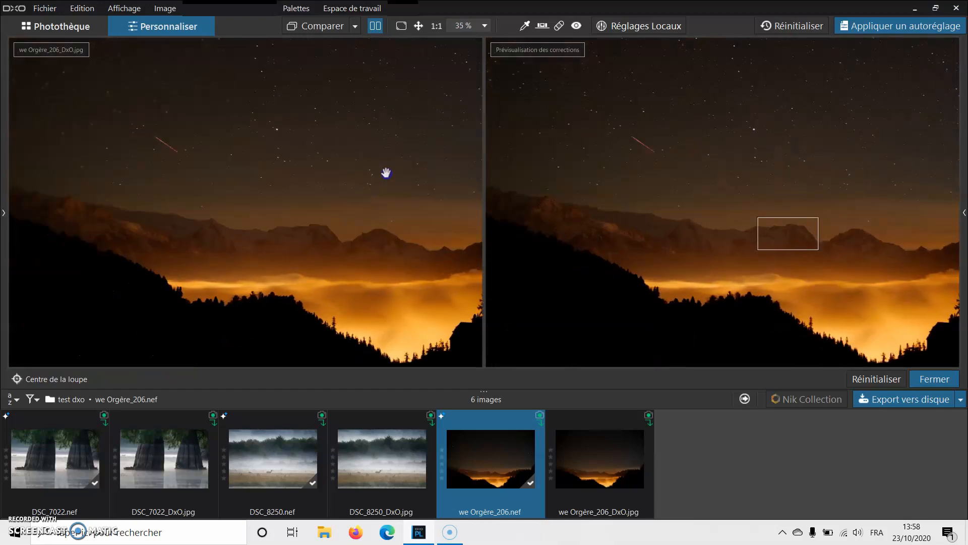
{"action": "scroll", "coordinate": [117, 230], "scroll_direction": "up", "scroll_amount": 2}
{"action": "scroll", "coordinate": [117, 228], "scroll_direction": "up", "scroll_amount": 5}
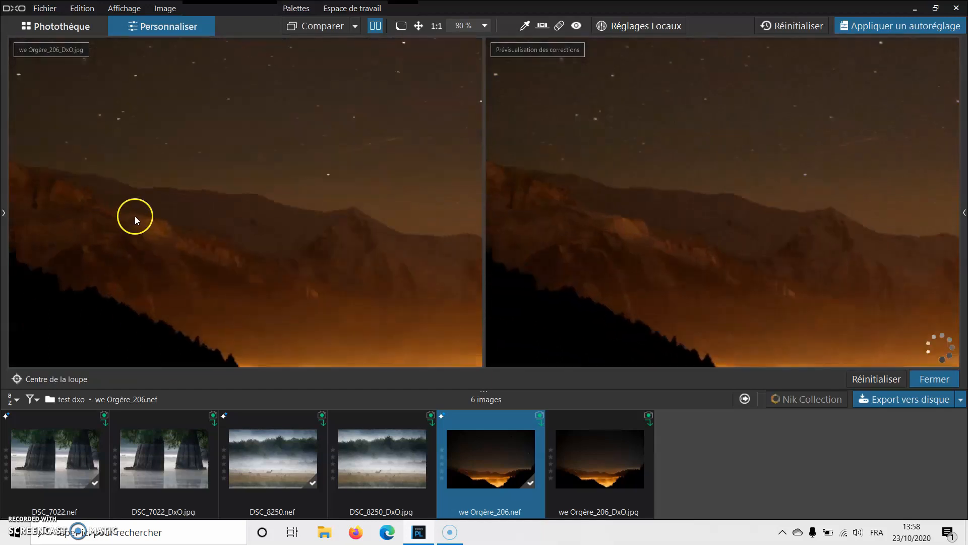
{"action": "scroll", "coordinate": [168, 235], "scroll_direction": "up", "scroll_amount": 2}
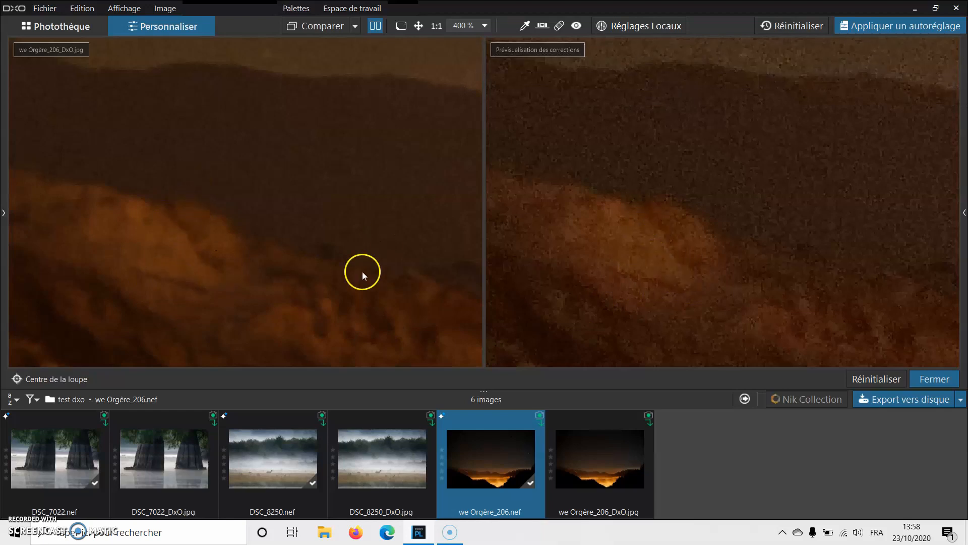
{"action": "scroll", "coordinate": [243, 229], "scroll_direction": "down", "scroll_amount": 6}
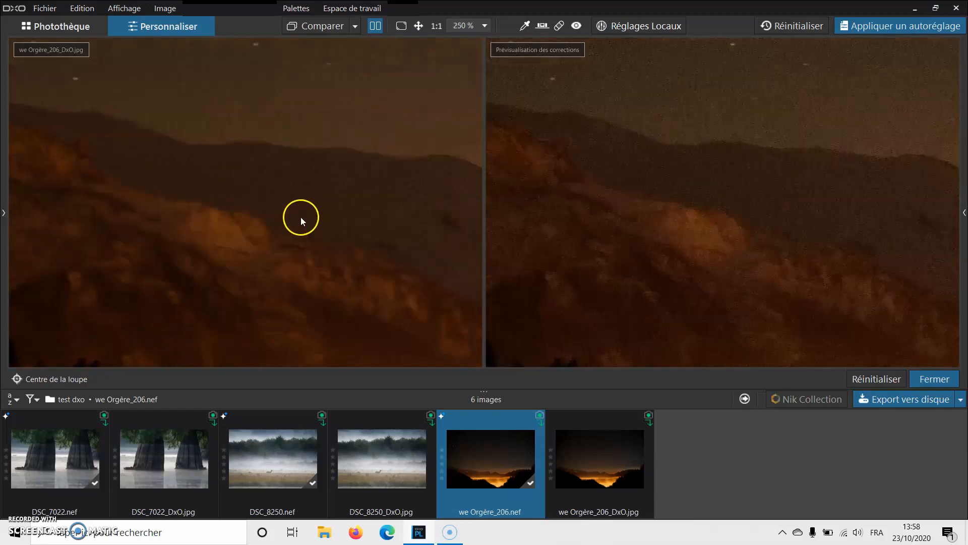
{"action": "scroll", "coordinate": [282, 184], "scroll_direction": "down", "scroll_amount": 4}
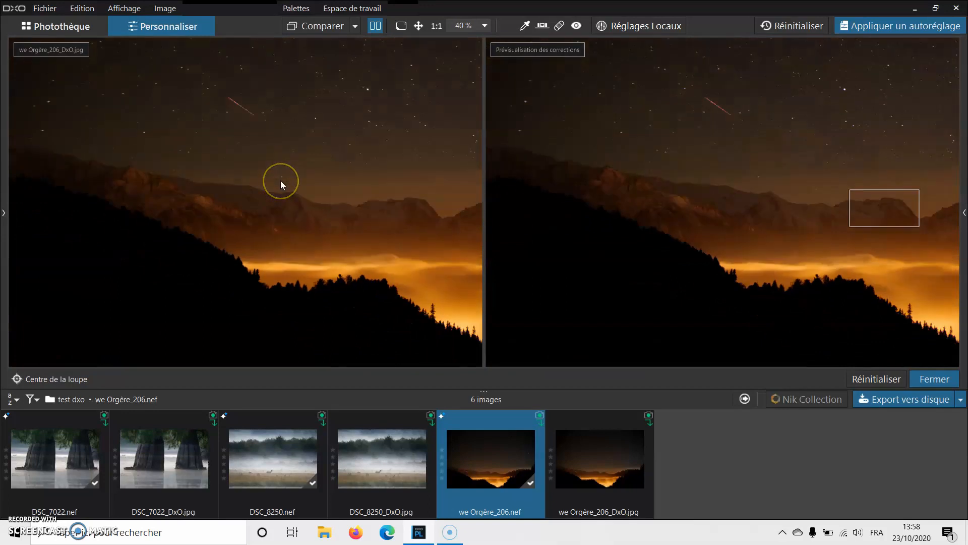
{"action": "scroll", "coordinate": [273, 175], "scroll_direction": "down", "scroll_amount": 1}
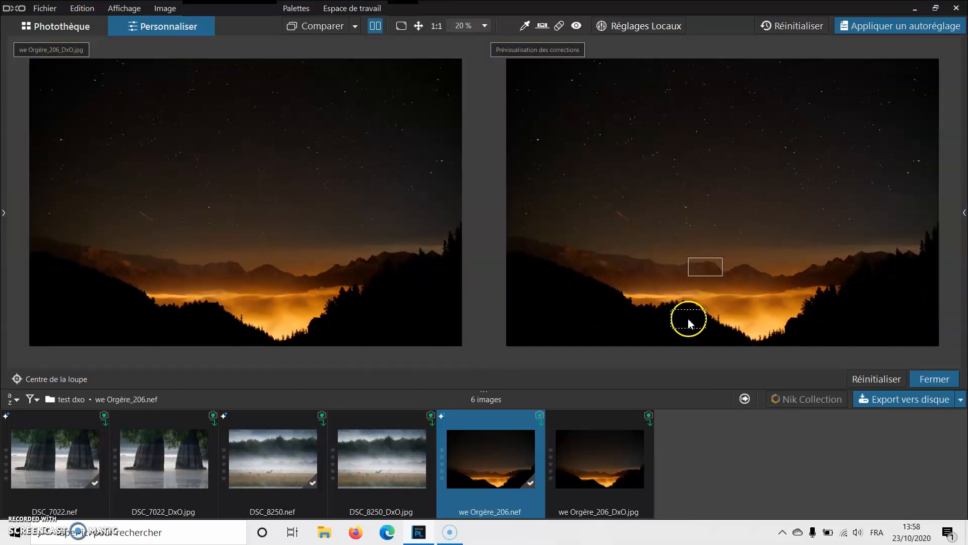
Return we Orgère_206.nef to single view and show the whole photo in the Photothèque.
{"action": "left_click", "coordinate": [375, 26]}
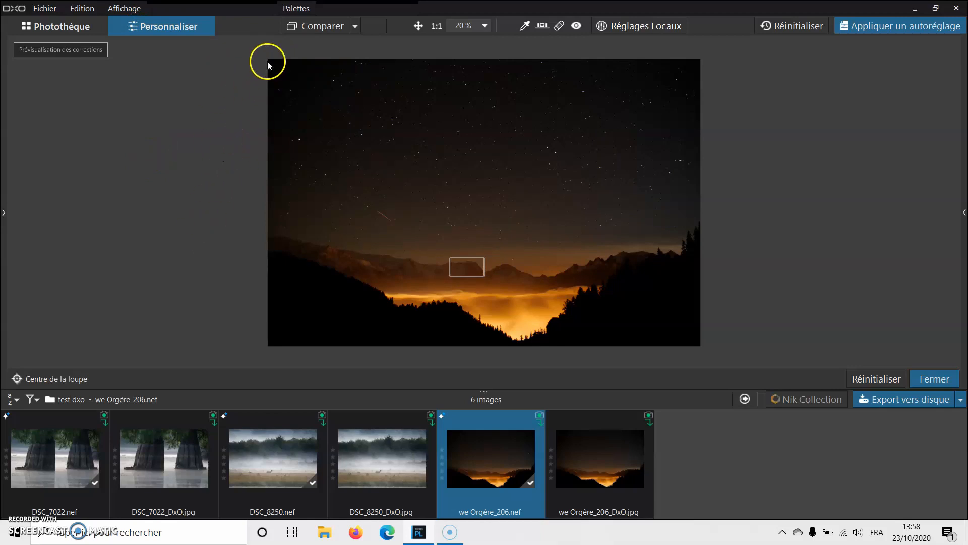
{"action": "scroll", "coordinate": [521, 255], "scroll_direction": "down", "scroll_amount": 1}
{"action": "scroll", "coordinate": [518, 254], "scroll_direction": "up", "scroll_amount": 2}
{"action": "scroll", "coordinate": [513, 252], "scroll_direction": "up", "scroll_amount": 2}
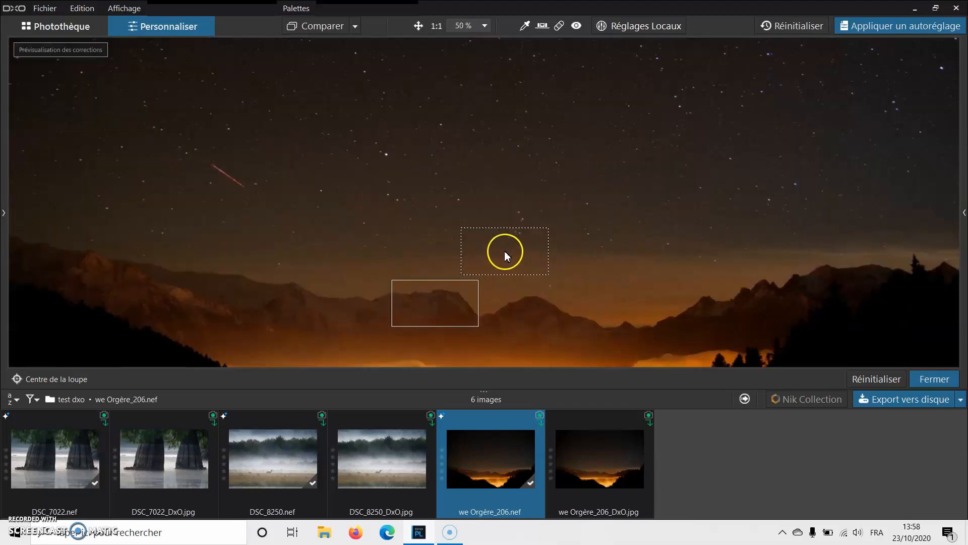
{"action": "left_click", "coordinate": [68, 29]}
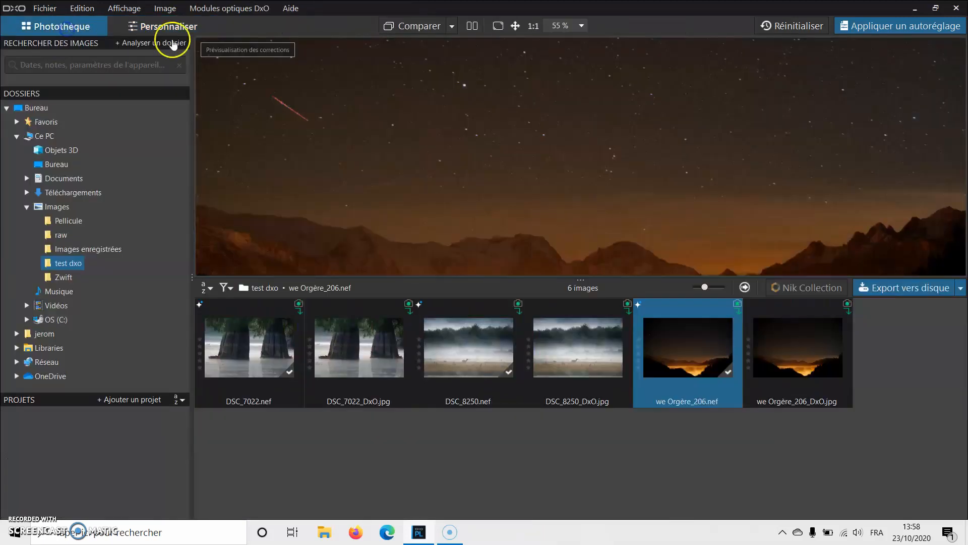
{"action": "scroll", "coordinate": [490, 109], "scroll_direction": "down", "scroll_amount": 2}
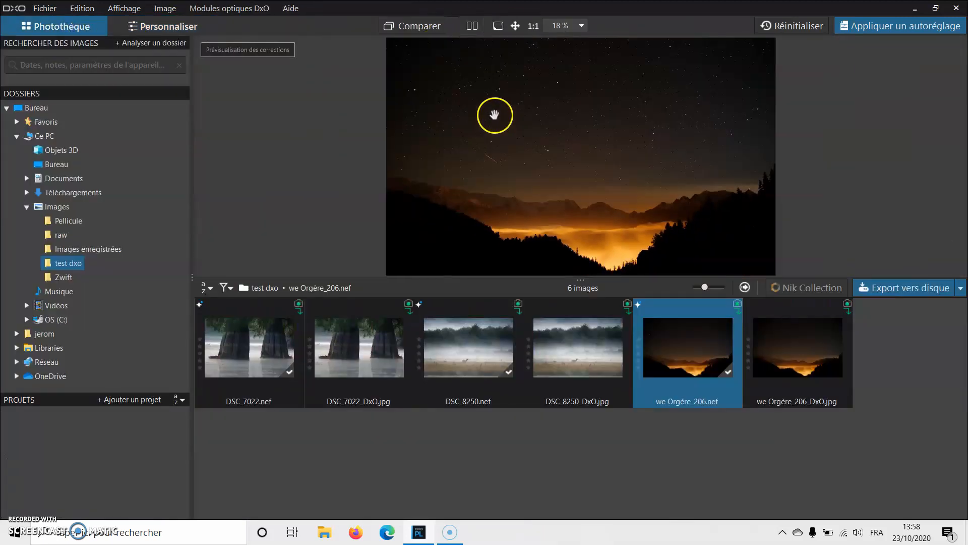